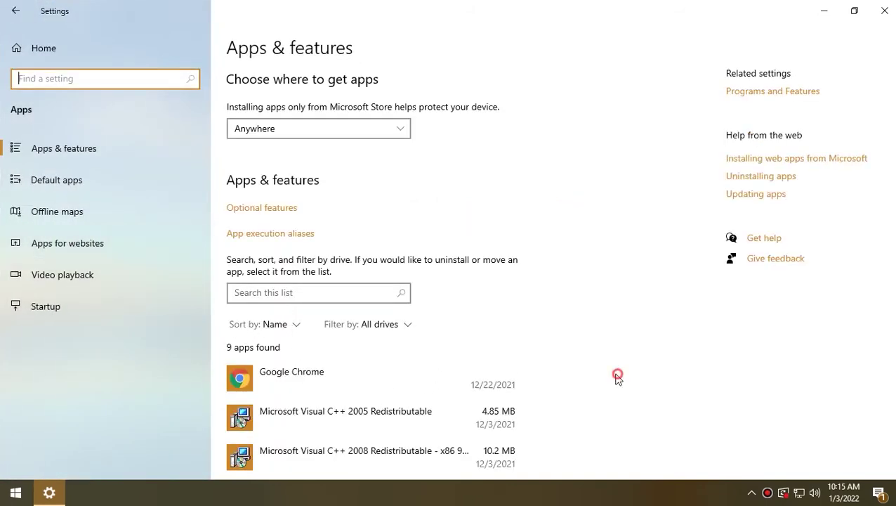
Find Groove Music in the installed apps list and open its advanced options
{"action": "scroll", "coordinate": [305, 304], "scroll_direction": "down", "scroll_amount": 4}
{"action": "scroll", "coordinate": [291, 316], "scroll_direction": "up", "scroll_amount": 3}
{"action": "scroll", "coordinate": [286, 327], "scroll_direction": "down", "scroll_amount": 5}
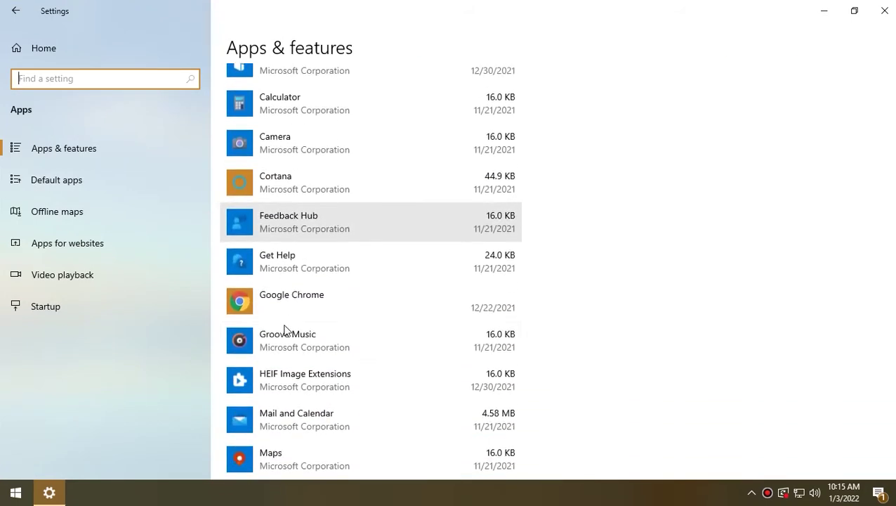
{"action": "scroll", "coordinate": [302, 274], "scroll_direction": "down", "scroll_amount": 1}
{"action": "left_click", "coordinate": [300, 236]}
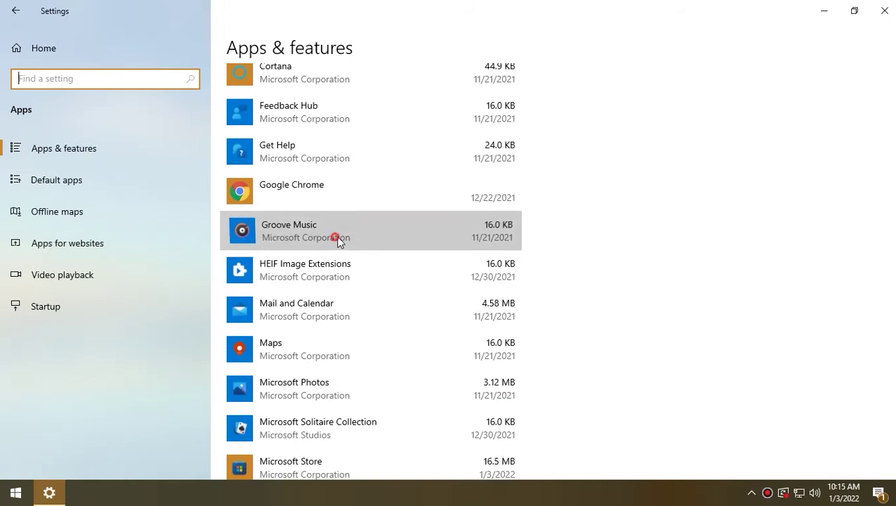
{"action": "left_click", "coordinate": [312, 251]}
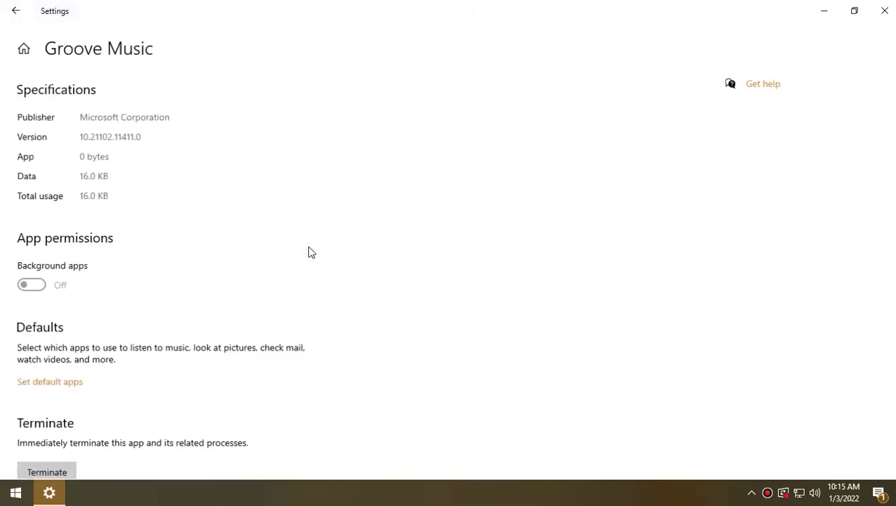
Reset the Groove Music app, confirming deletion of its data, and return to the installed apps list
{"action": "scroll", "coordinate": [136, 312], "scroll_direction": "down", "scroll_amount": 4}
{"action": "left_click", "coordinate": [72, 344]}
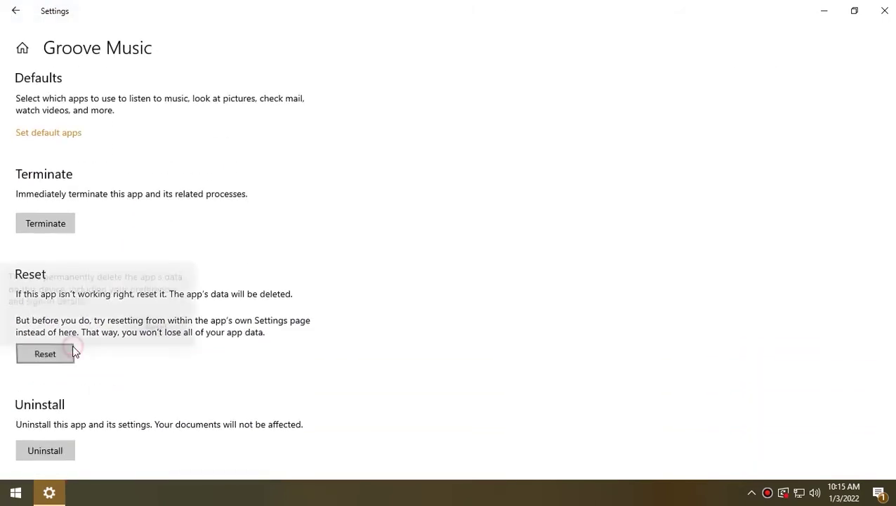
{"action": "left_click", "coordinate": [154, 320]}
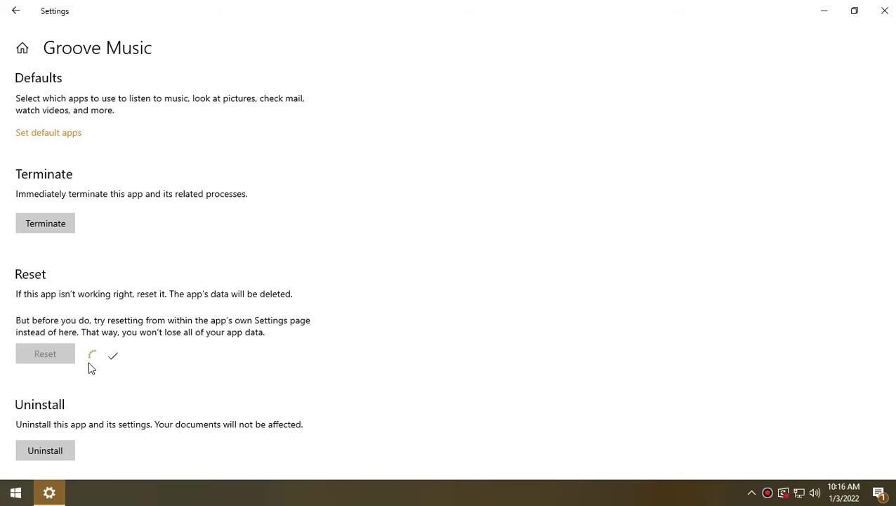
{"action": "scroll", "coordinate": [88, 363], "scroll_direction": "down", "scroll_amount": 1}
{"action": "scroll", "coordinate": [99, 282], "scroll_direction": "down", "scroll_amount": 3}
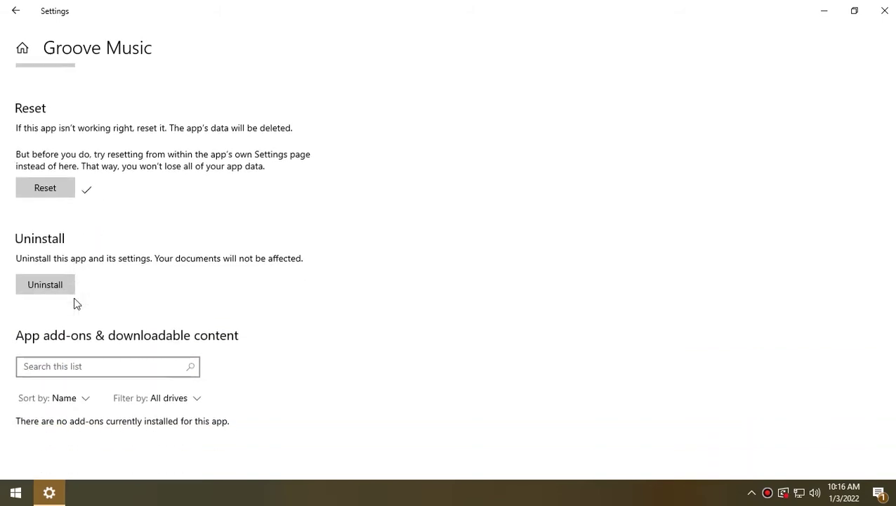
{"action": "key", "text": "alt+Left"}
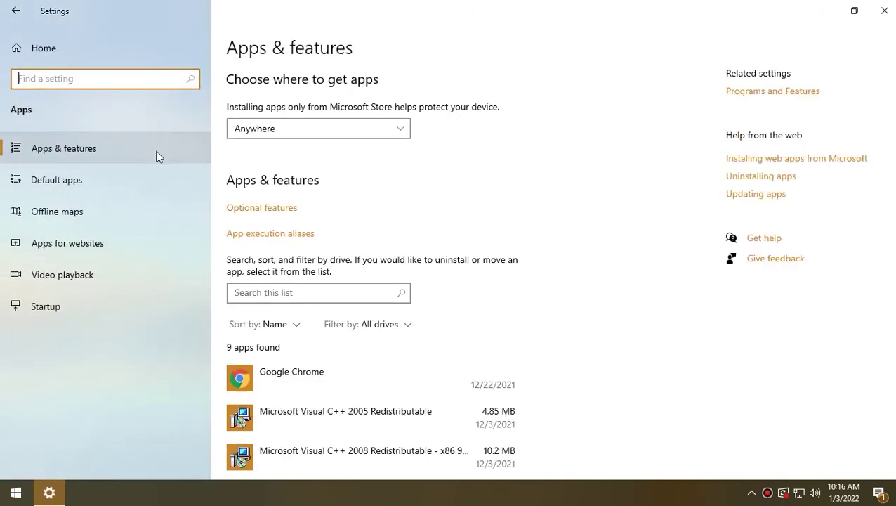
Find Microsoft Store in the installed apps list and open its advanced options
{"action": "scroll", "coordinate": [325, 377], "scroll_direction": "down", "scroll_amount": 3}
{"action": "scroll", "coordinate": [323, 380], "scroll_direction": "down", "scroll_amount": 5}
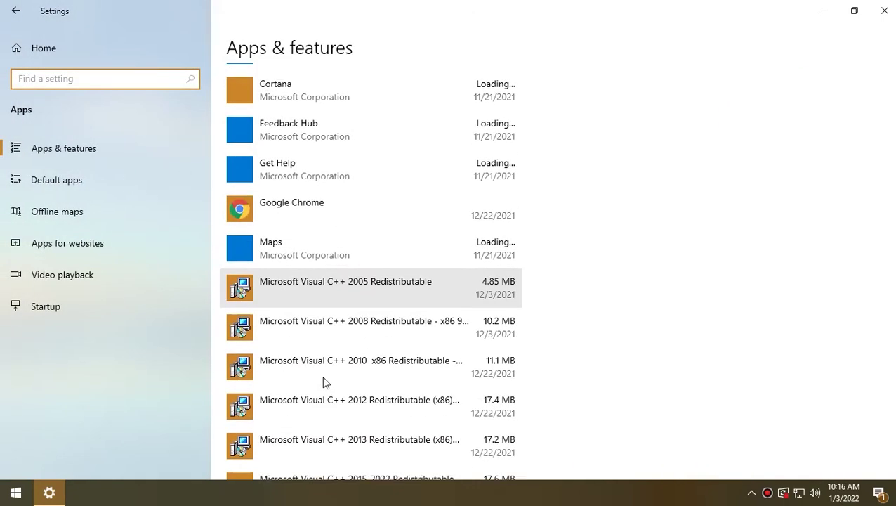
{"action": "left_click", "coordinate": [313, 330]}
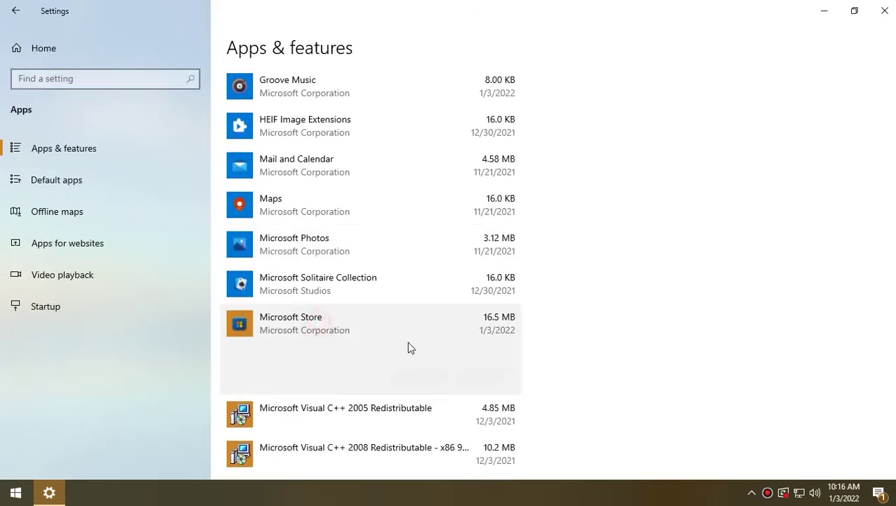
{"action": "left_click", "coordinate": [297, 344]}
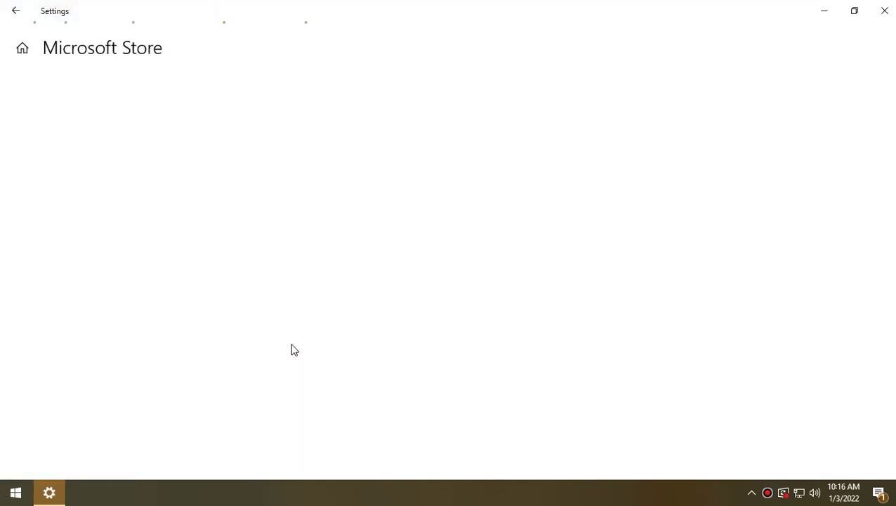
Repair the Microsoft Store app and reset it, confirming deletion of its data
{"action": "scroll", "coordinate": [90, 362], "scroll_direction": "down", "scroll_amount": 5}
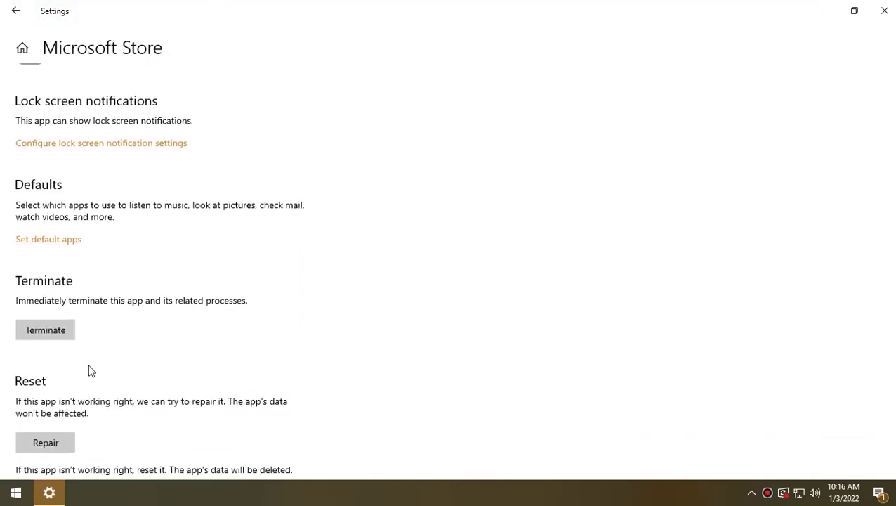
{"action": "scroll", "coordinate": [70, 389], "scroll_direction": "down", "scroll_amount": 3}
{"action": "left_click", "coordinate": [60, 315]}
{"action": "scroll", "coordinate": [81, 327], "scroll_direction": "down", "scroll_amount": 2}
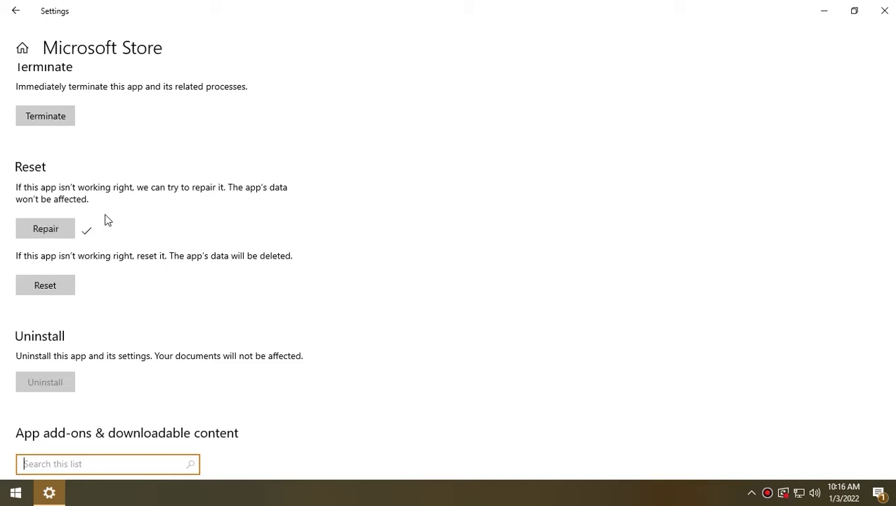
{"action": "left_click", "coordinate": [37, 285]}
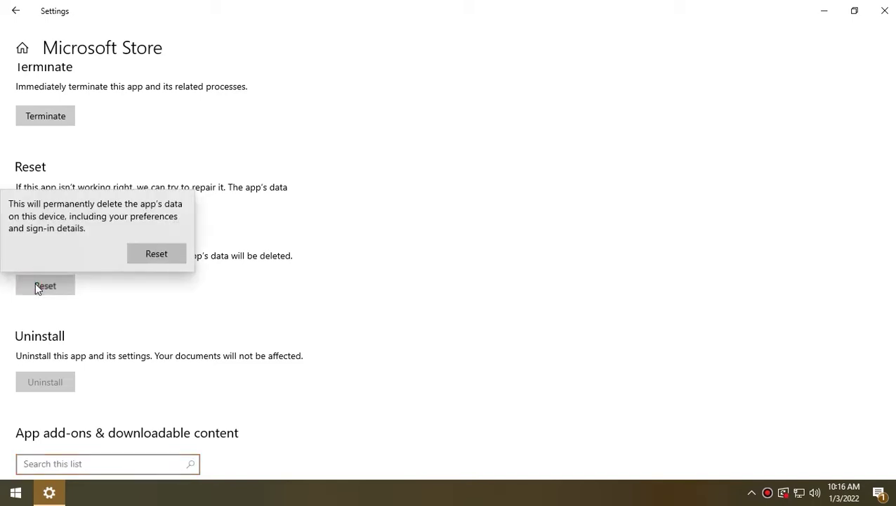
{"action": "left_click", "coordinate": [174, 256]}
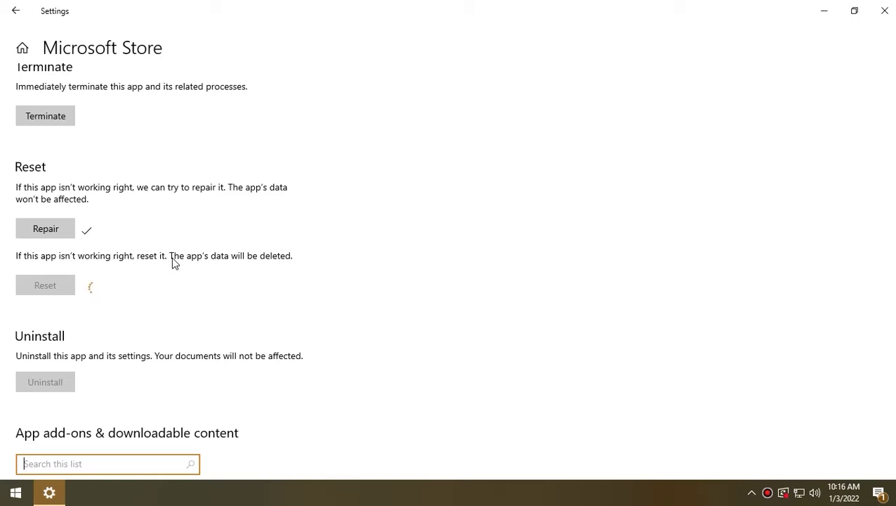
Launch Groove Music from the installed programs and try its option for adding a new playlist
{"action": "left_click", "coordinate": [12, 492]}
{"action": "scroll", "coordinate": [94, 400], "scroll_direction": "down", "scroll_amount": 3}
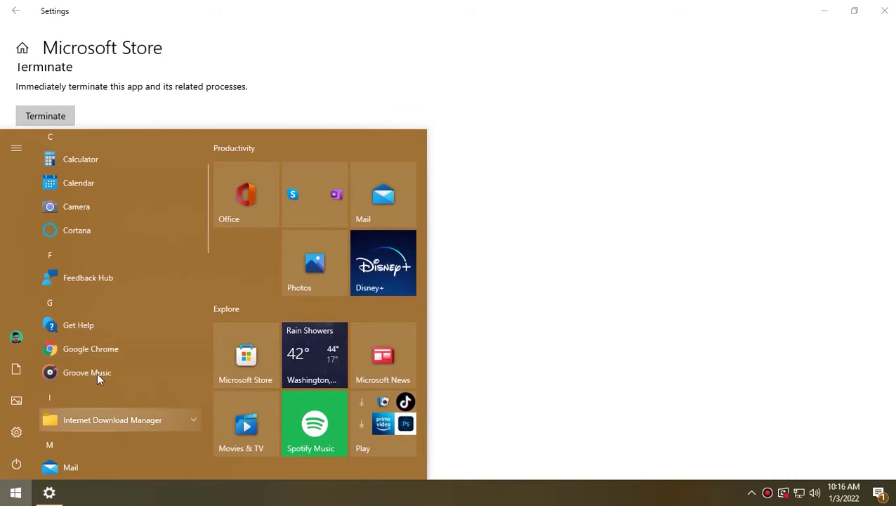
{"action": "left_click", "coordinate": [96, 368]}
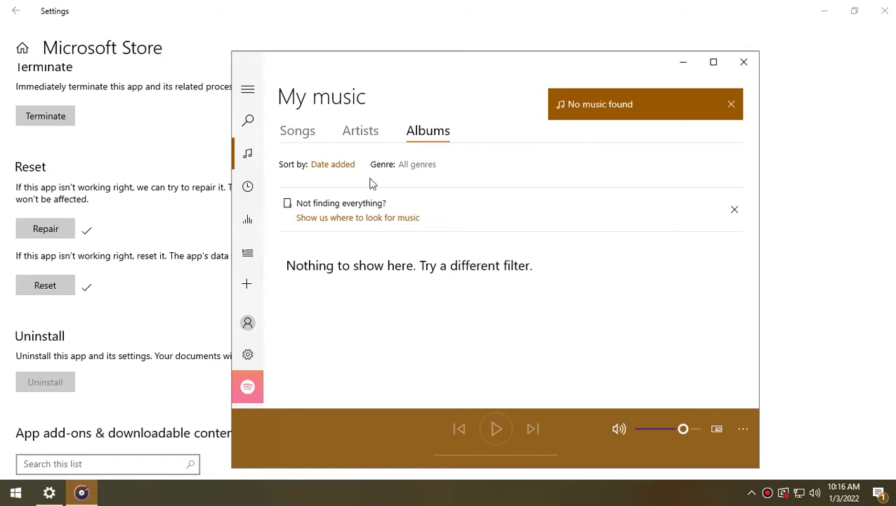
{"action": "left_click", "coordinate": [247, 284]}
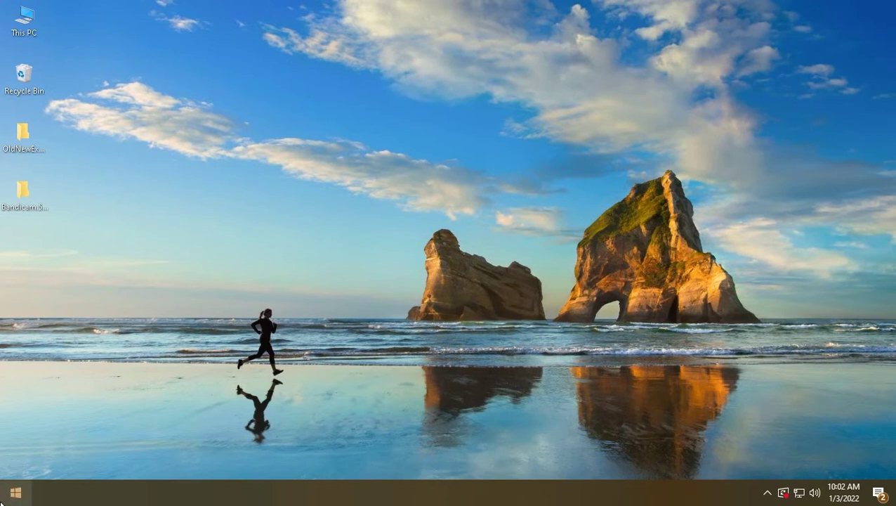
Search Windows for "wsreset" and run the command to clear the Microsoft Store cache
{"action": "left_click", "coordinate": [3, 500]}
{"action": "left_click", "coordinate": [3, 500]}
{"action": "left_click", "coordinate": [3, 499]}
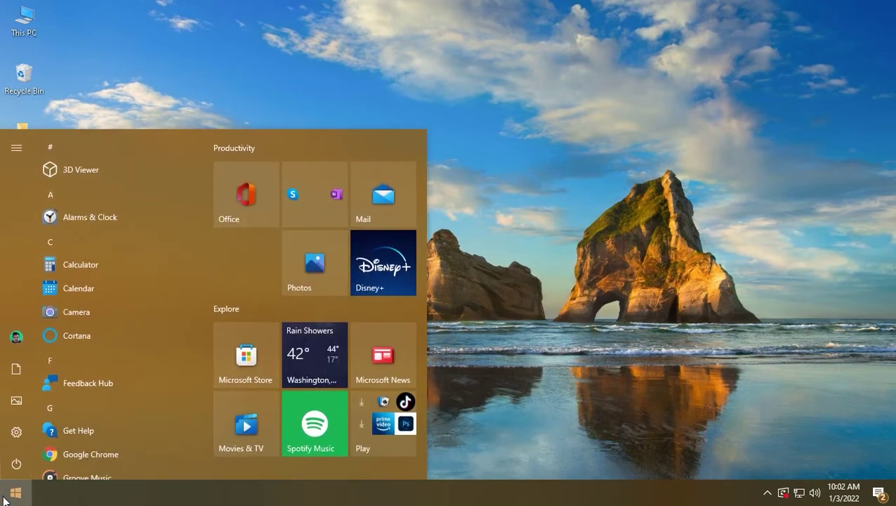
{"action": "left_click", "coordinate": [2, 500]}
{"action": "type", "text": "ws"}
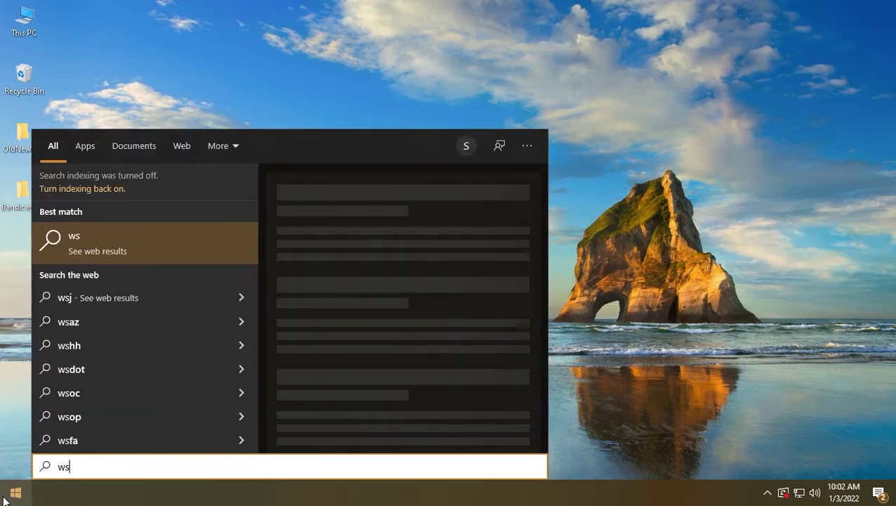
{"action": "type", "text": "reset"}
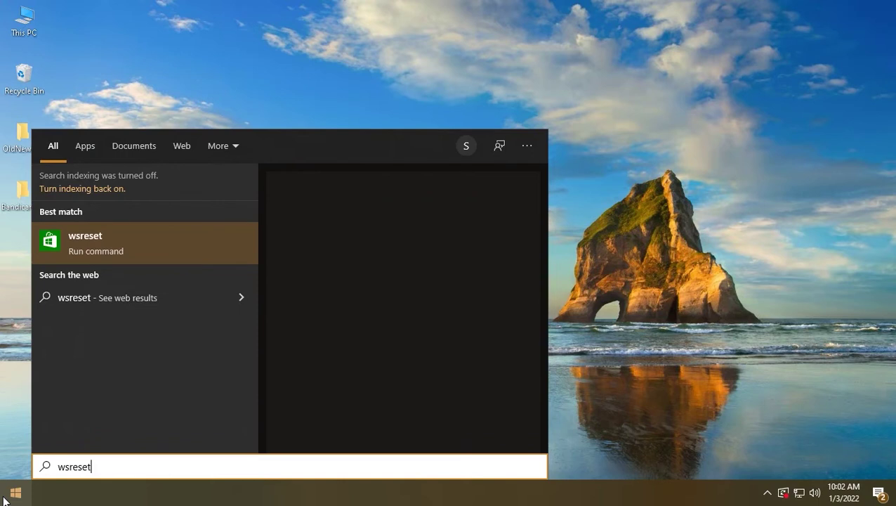
{"action": "key", "text": "Return"}
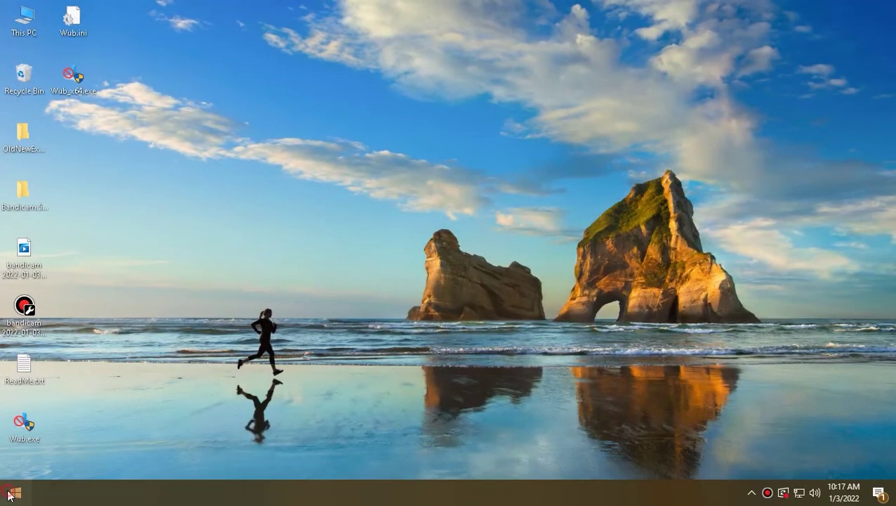
Search Windows for "tro" to open the Troubleshoot settings and show the additional troubleshooters
{"action": "left_click", "coordinate": [13, 493]}
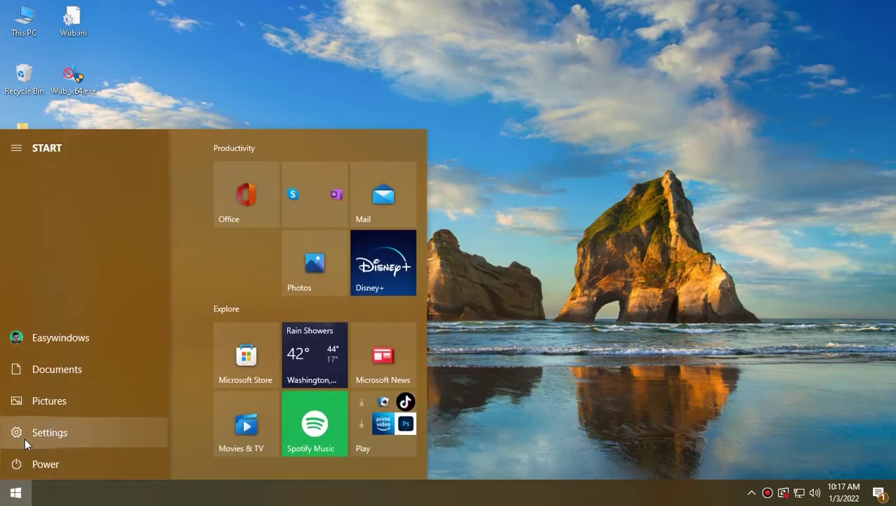
{"action": "type", "text": "tro"}
{"action": "key", "text": "Return"}
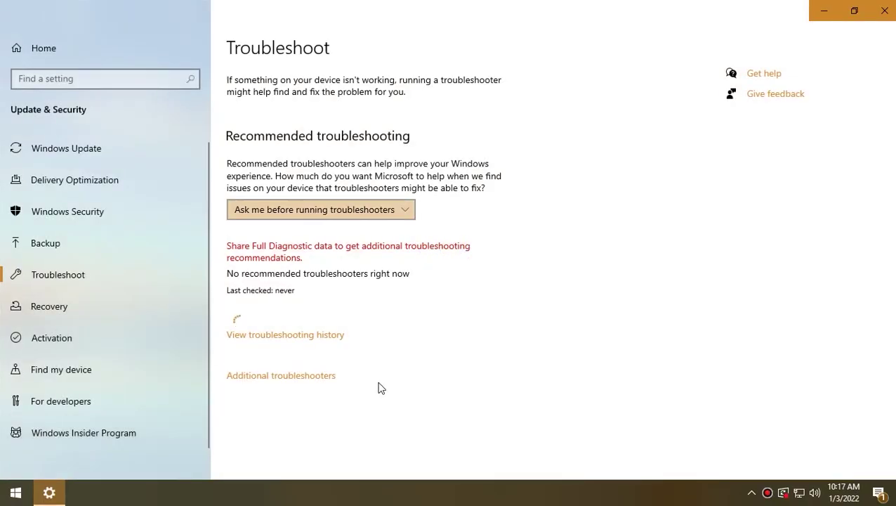
{"action": "left_click", "coordinate": [300, 378]}
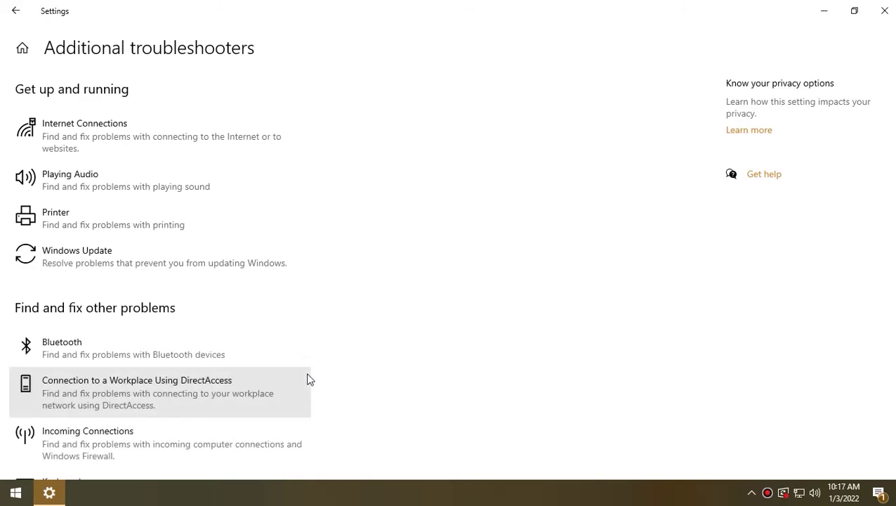
Run the Windows Store Apps troubleshooter
{"action": "scroll", "coordinate": [307, 379], "scroll_direction": "down", "scroll_amount": 5}
{"action": "scroll", "coordinate": [172, 359], "scroll_direction": "down", "scroll_amount": 4}
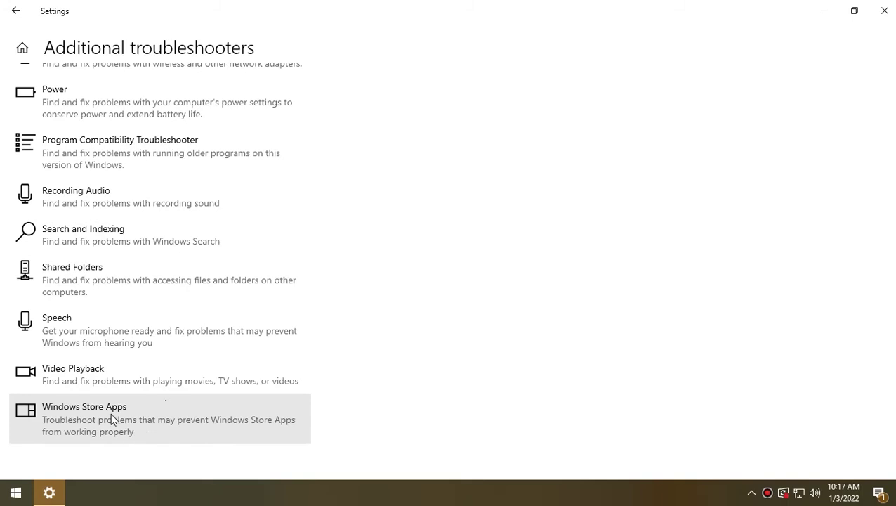
{"action": "left_click", "coordinate": [111, 413]}
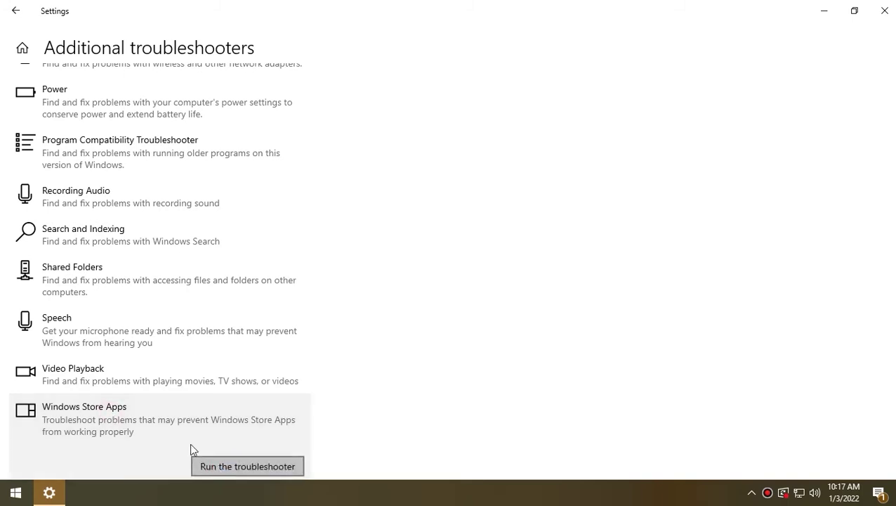
{"action": "left_click", "coordinate": [205, 460]}
{"action": "scroll", "coordinate": [147, 402], "scroll_direction": "up", "scroll_amount": 3}
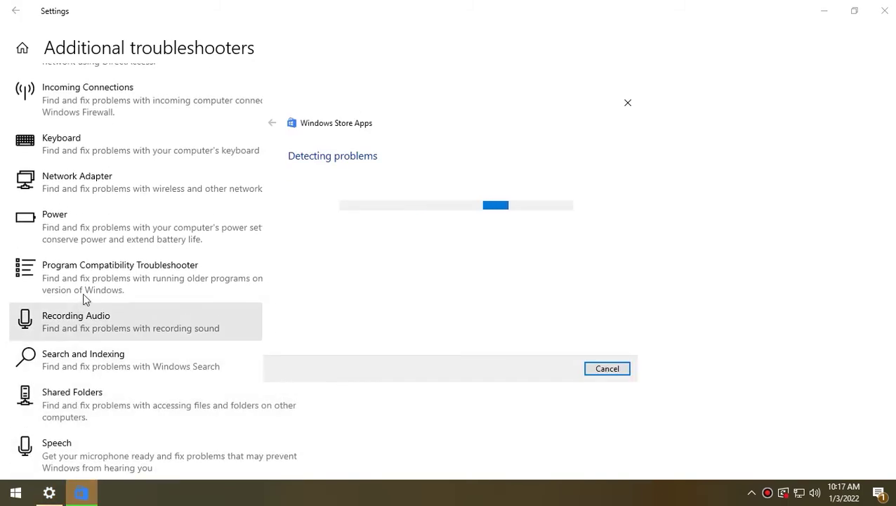
{"action": "scroll", "coordinate": [79, 303], "scroll_direction": "up", "scroll_amount": 4}
{"action": "scroll", "coordinate": [81, 321], "scroll_direction": "up", "scroll_amount": 3}
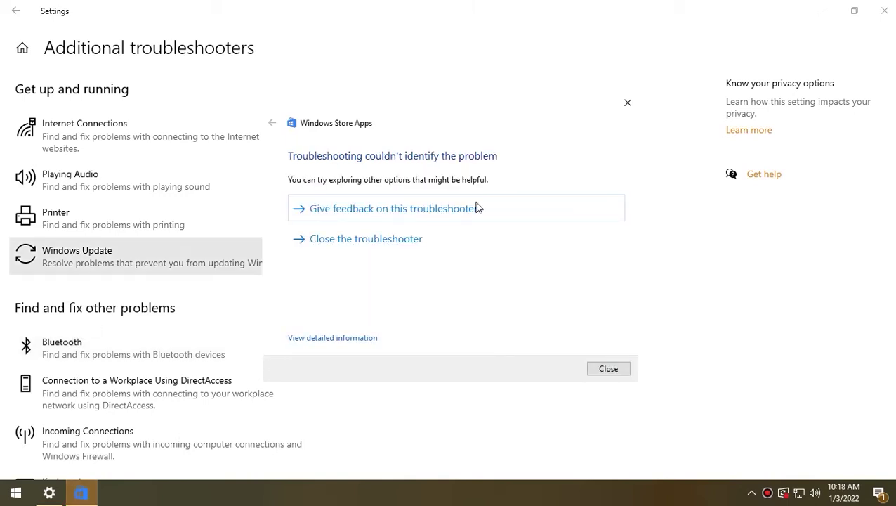
Close the Windows Store Apps troubleshooter and the Settings window
{"action": "left_click", "coordinate": [378, 242]}
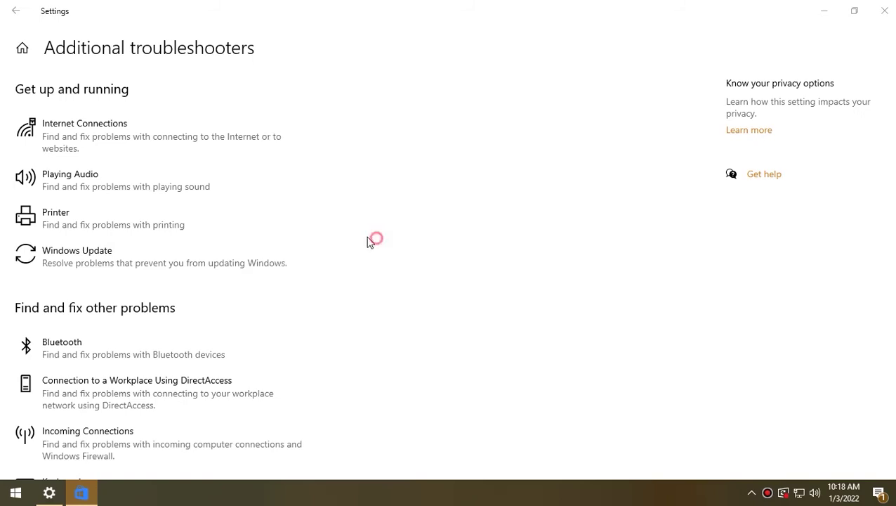
{"action": "scroll", "coordinate": [260, 333], "scroll_direction": "down", "scroll_amount": 5}
{"action": "scroll", "coordinate": [257, 343], "scroll_direction": "down", "scroll_amount": 3}
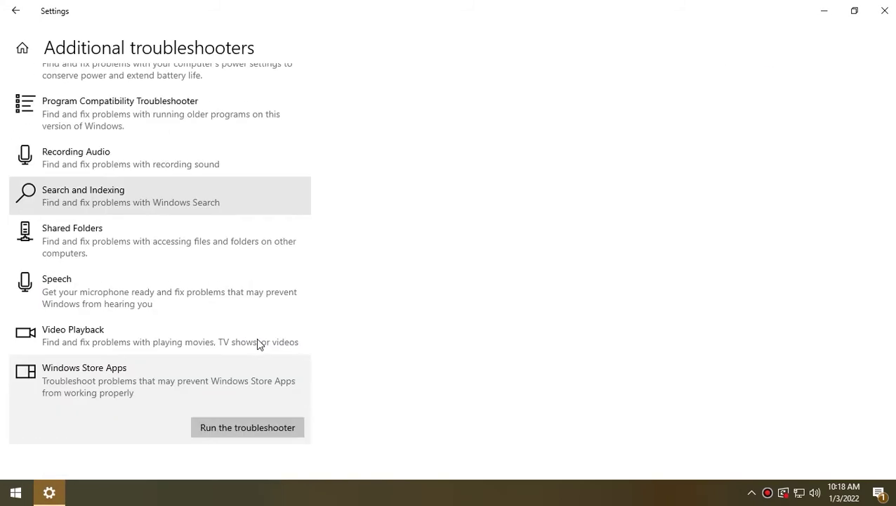
{"action": "left_click", "coordinate": [884, 11]}
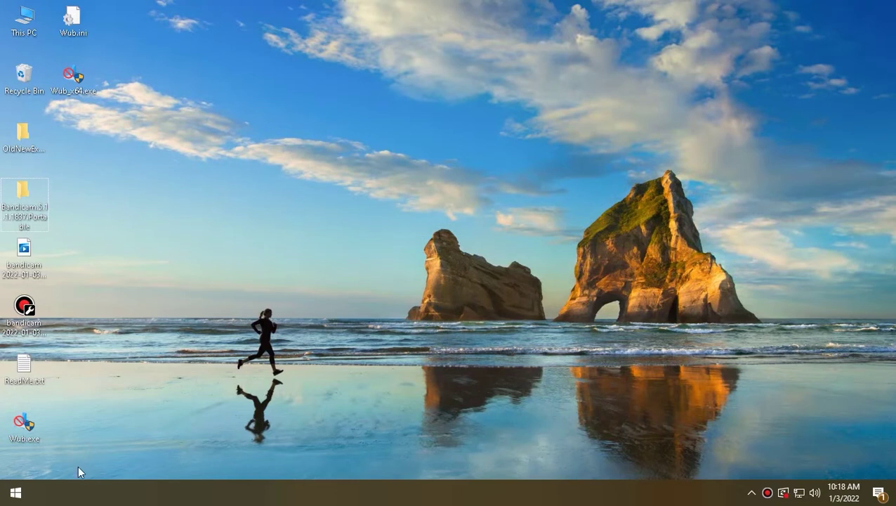
Open the Apps & features page in Windows Settings
{"action": "left_click", "coordinate": [15, 492]}
{"action": "left_click", "coordinate": [16, 445]}
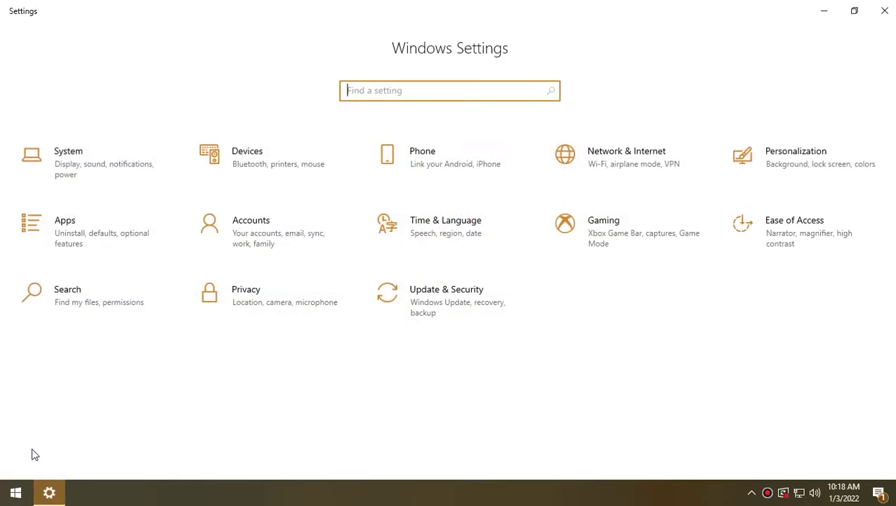
{"action": "left_click", "coordinate": [80, 155]}
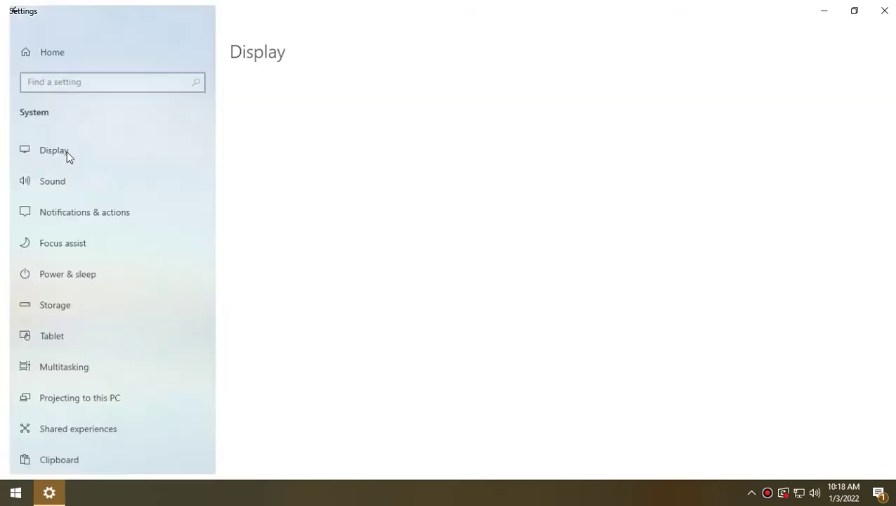
{"action": "key", "text": "alt+Left"}
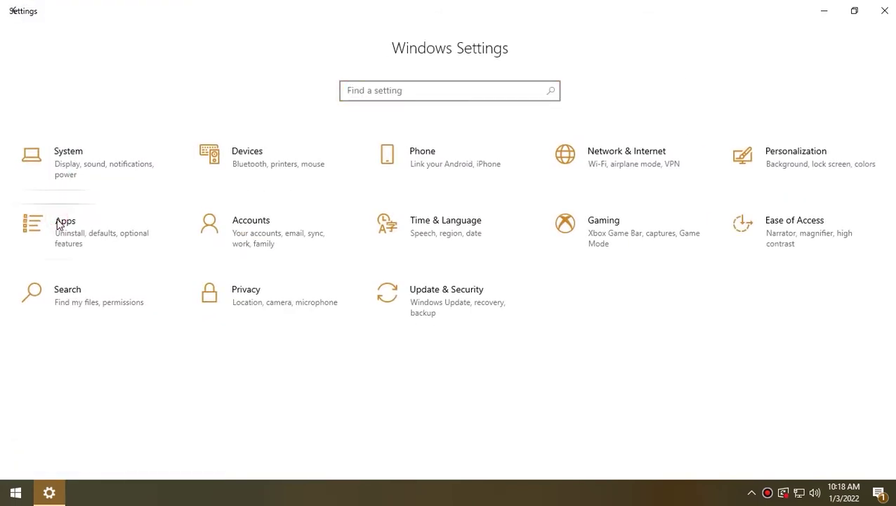
{"action": "left_click", "coordinate": [60, 225]}
Uninstall Groove Music from the list of installed apps and close Settings
{"action": "scroll", "coordinate": [334, 388], "scroll_direction": "down", "scroll_amount": 5}
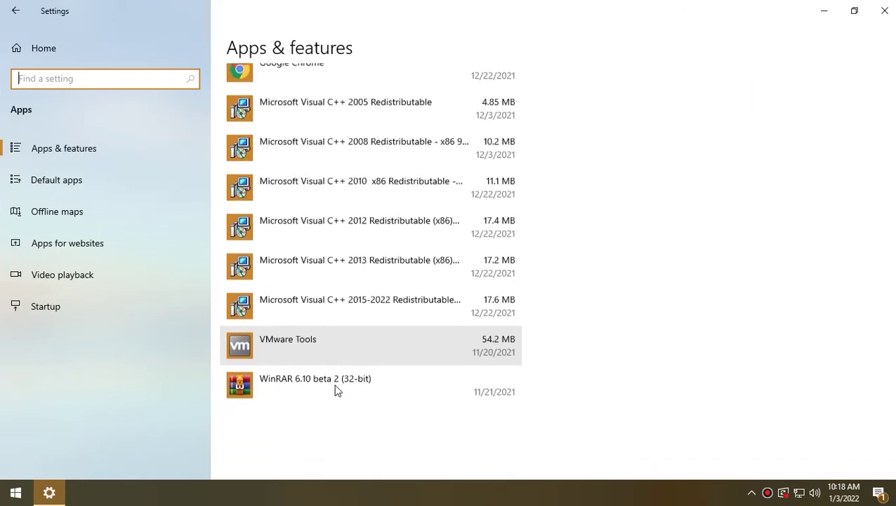
{"action": "scroll", "coordinate": [334, 390], "scroll_direction": "up", "scroll_amount": 5}
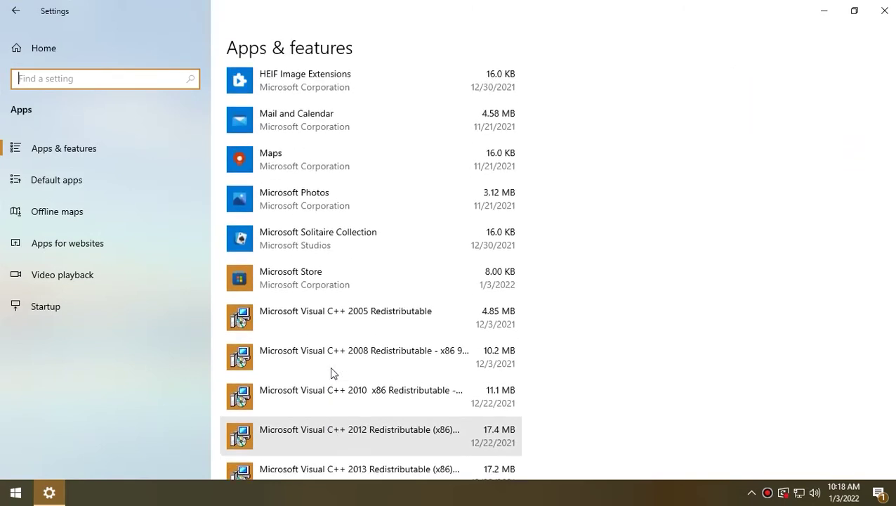
{"action": "left_click", "coordinate": [333, 197]}
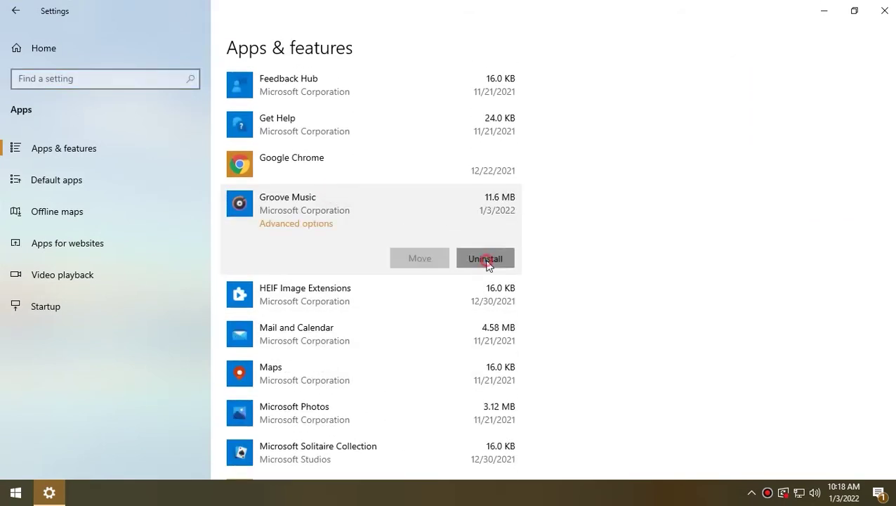
{"action": "left_click", "coordinate": [516, 258]}
{"action": "left_click", "coordinate": [541, 226]}
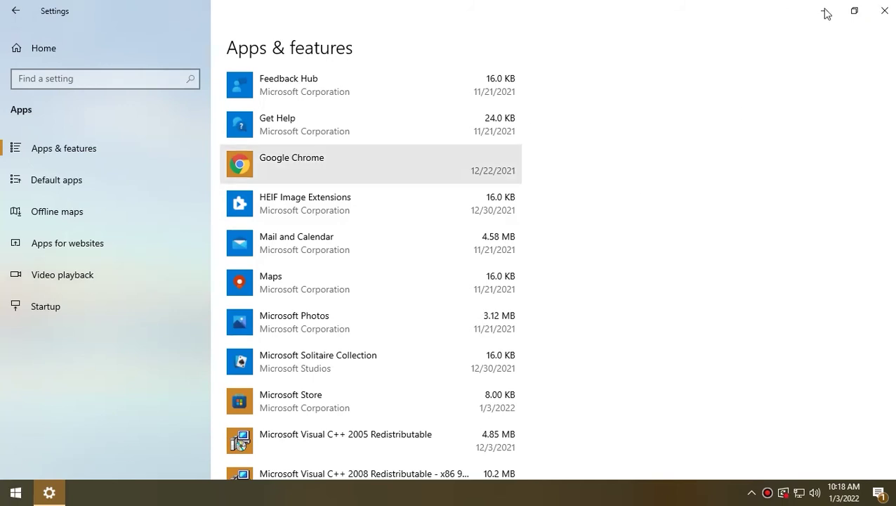
{"action": "left_click", "coordinate": [870, 17]}
Search Microsoft Store for "Groove music" and open the Groove Music app page
{"action": "left_click", "coordinate": [16, 492]}
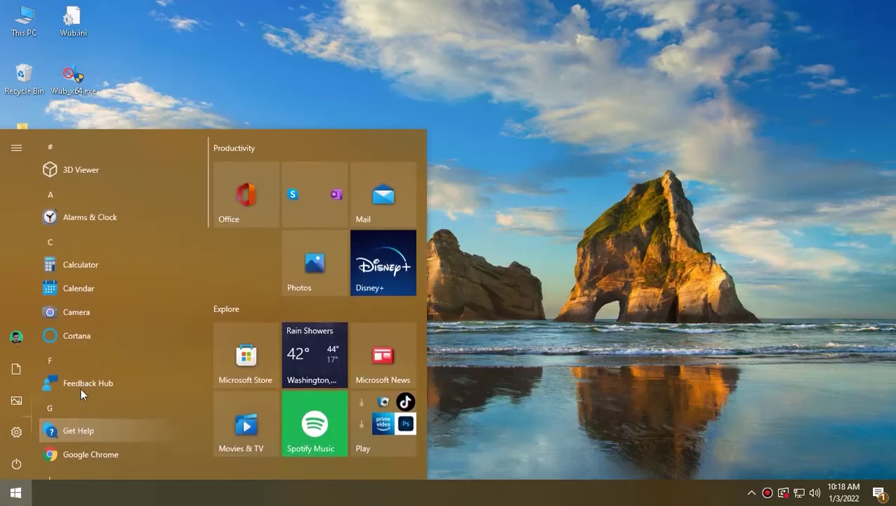
{"action": "left_click", "coordinate": [241, 377]}
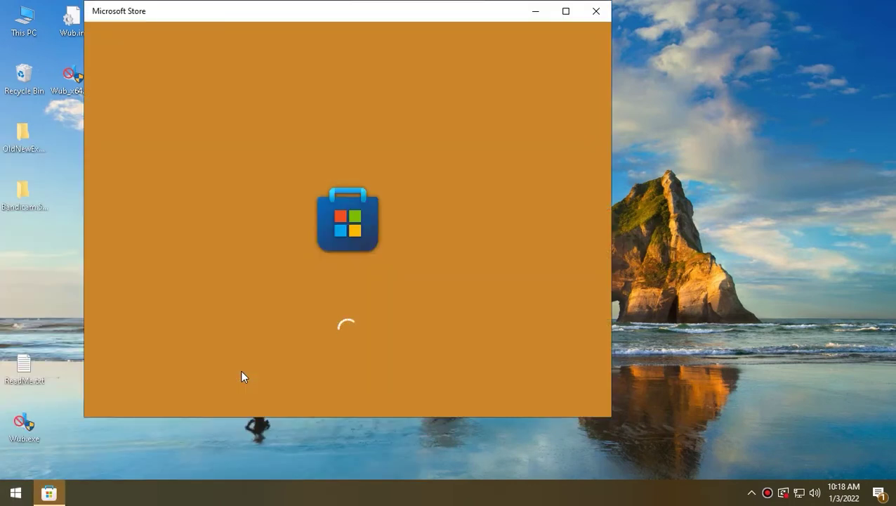
{"action": "key", "text": "super"}
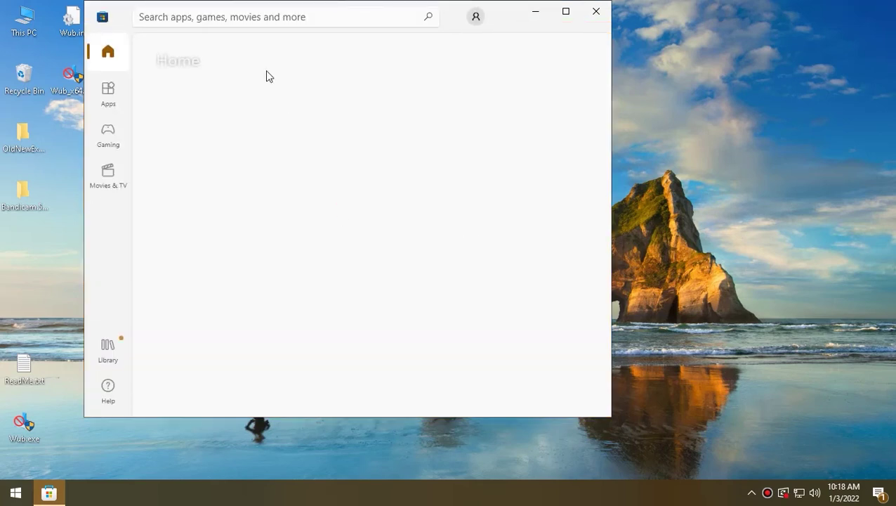
{"action": "left_click", "coordinate": [261, 19]}
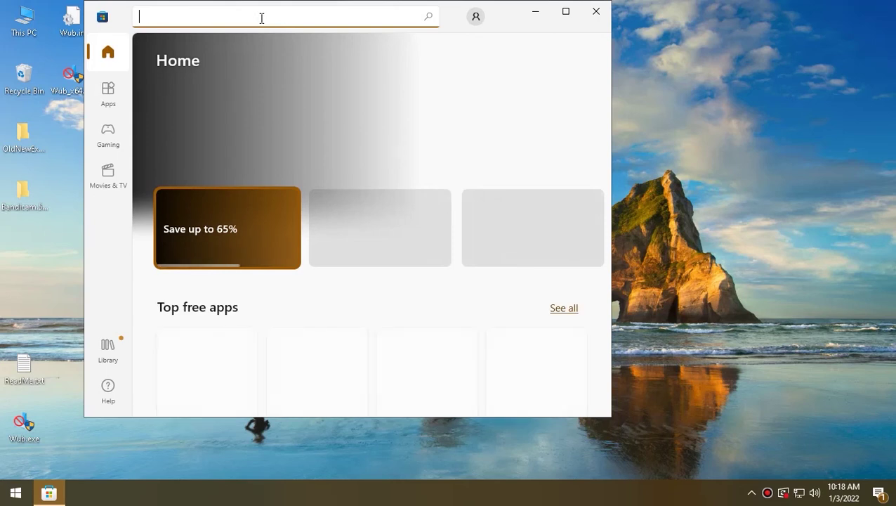
{"action": "type", "text": "Groov"}
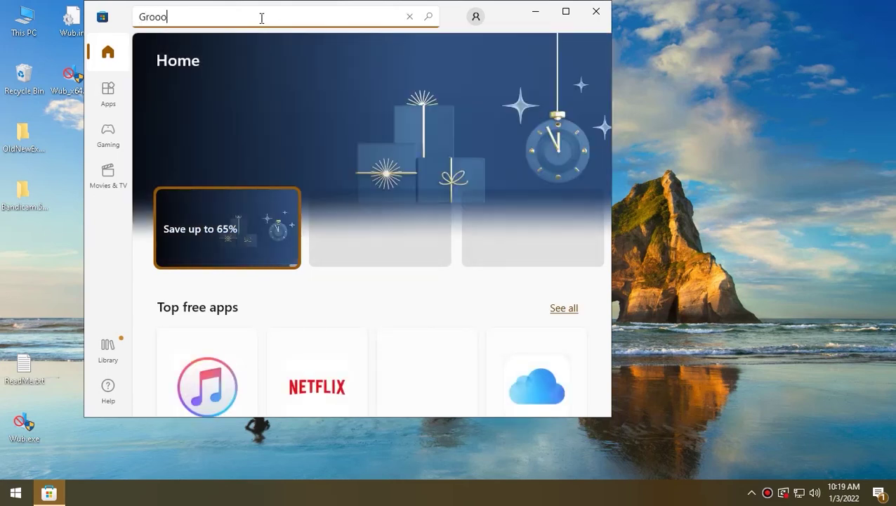
{"action": "type", "text": "e "}
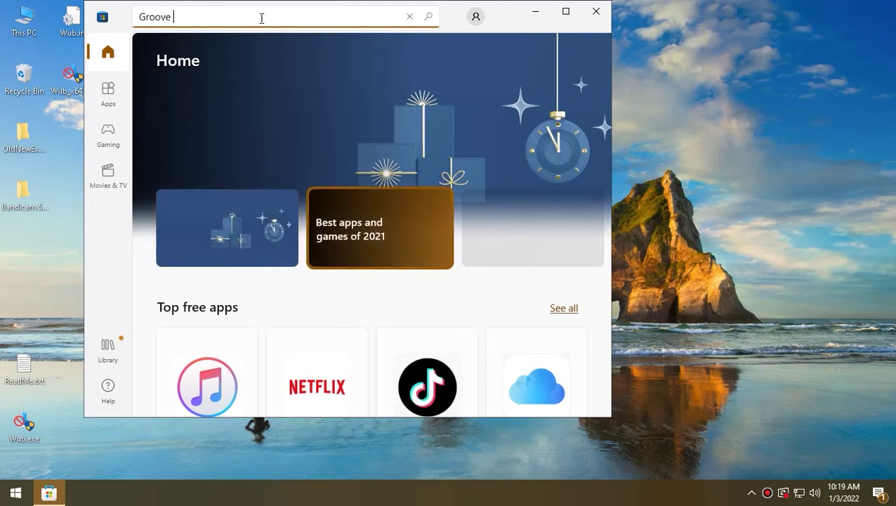
{"action": "type", "text": "music"}
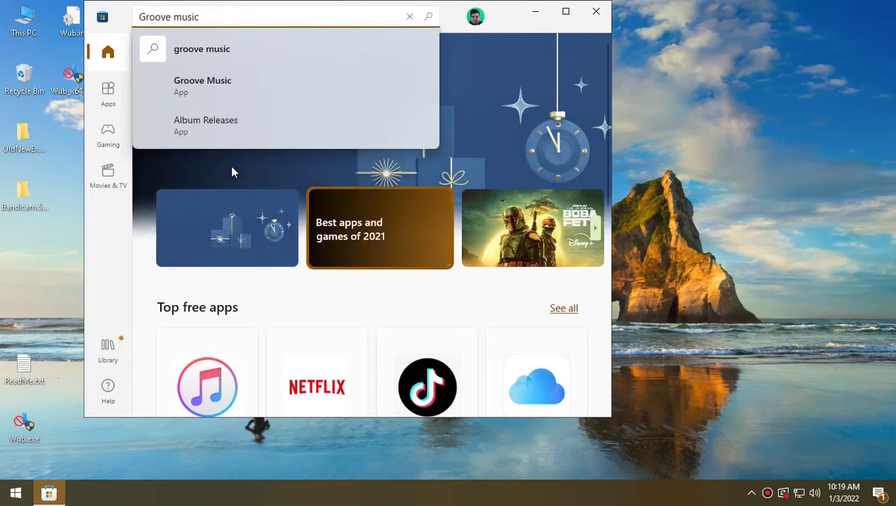
{"action": "left_click", "coordinate": [205, 85]}
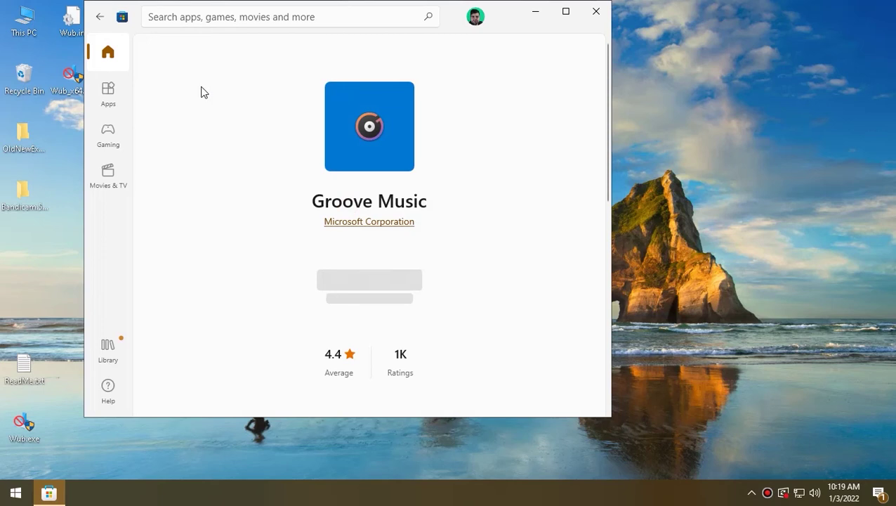
Maximize the Microsoft Store window and get the Groove Music app
{"action": "scroll", "coordinate": [371, 283], "scroll_direction": "down", "scroll_amount": 5}
{"action": "scroll", "coordinate": [370, 282], "scroll_direction": "up", "scroll_amount": 3}
{"action": "scroll", "coordinate": [384, 272], "scroll_direction": "up", "scroll_amount": 2}
{"action": "left_click", "coordinate": [565, 13]}
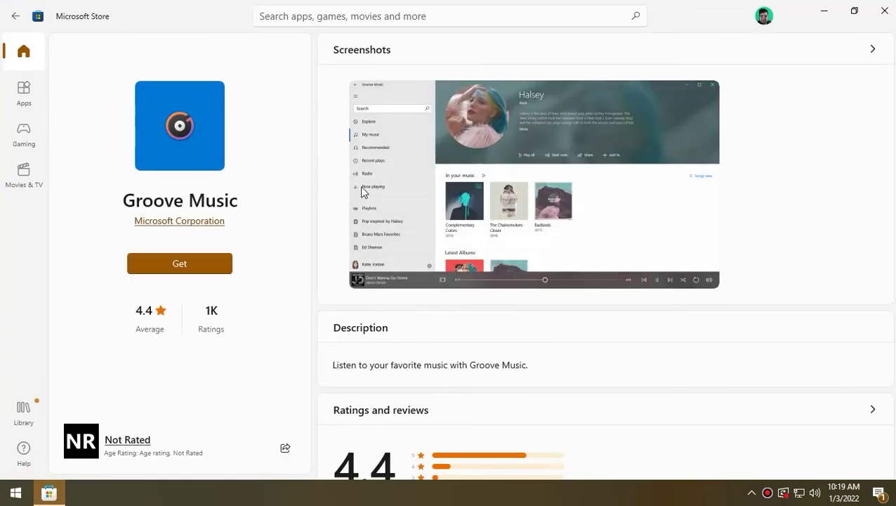
{"action": "left_click", "coordinate": [202, 266]}
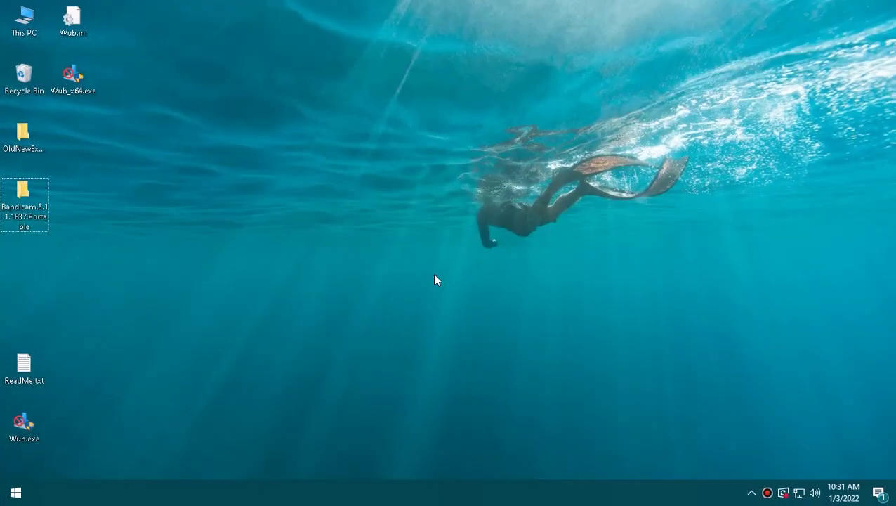
Search Windows for "sys" and open System Configuration
{"action": "key", "text": "super"}
{"action": "type", "text": "sy"}
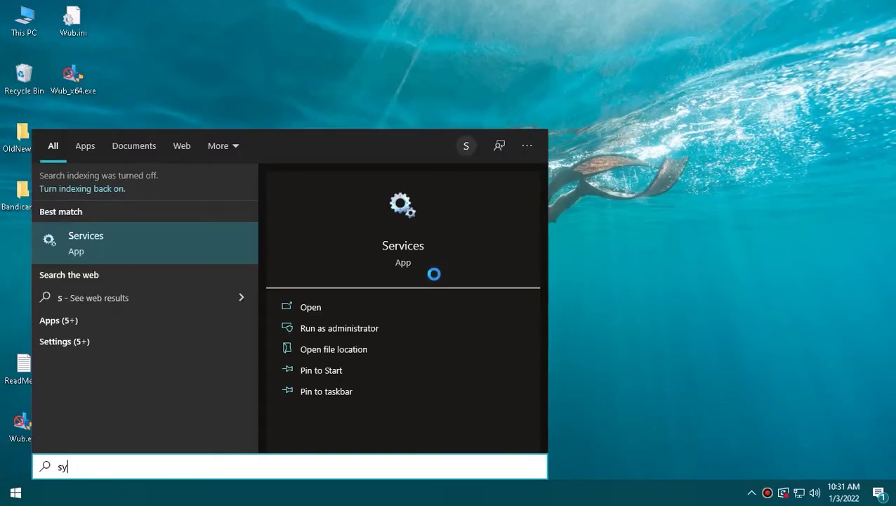
{"action": "type", "text": "s"}
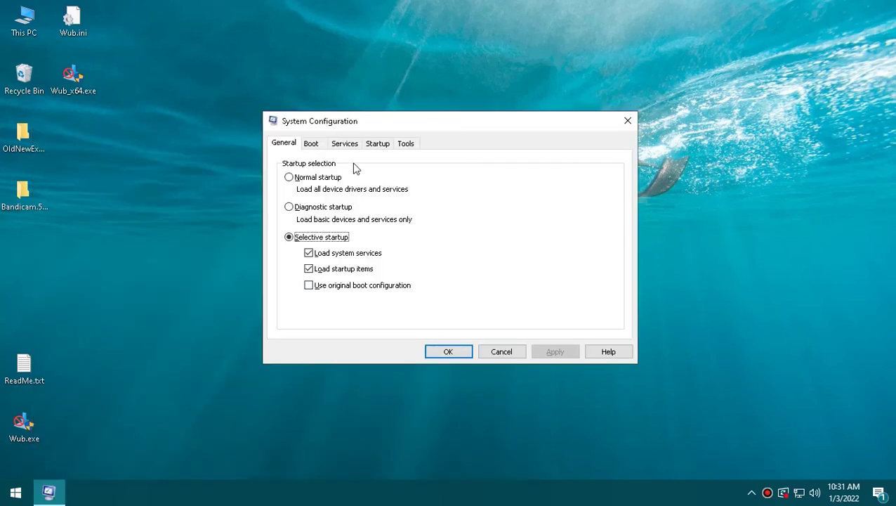
Hide all Microsoft services, disable all the remaining services and apply the changes
{"action": "left_click", "coordinate": [347, 144]}
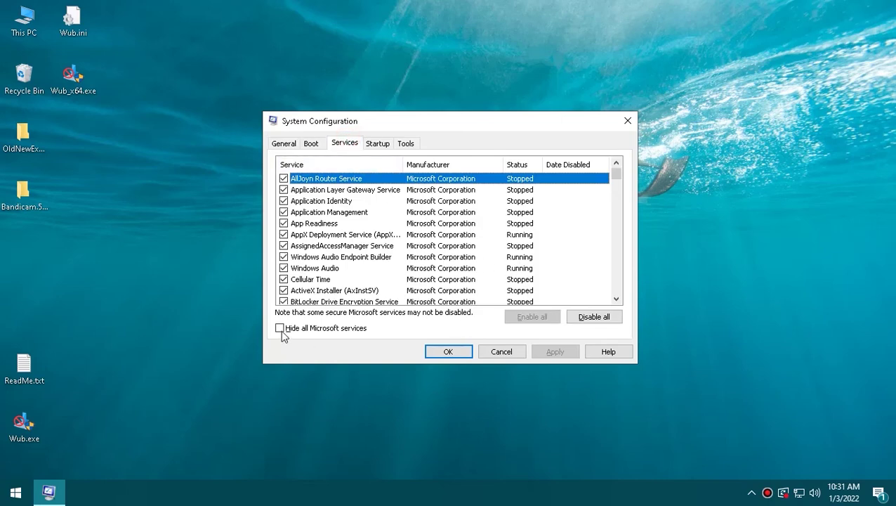
{"action": "left_click", "coordinate": [307, 331]}
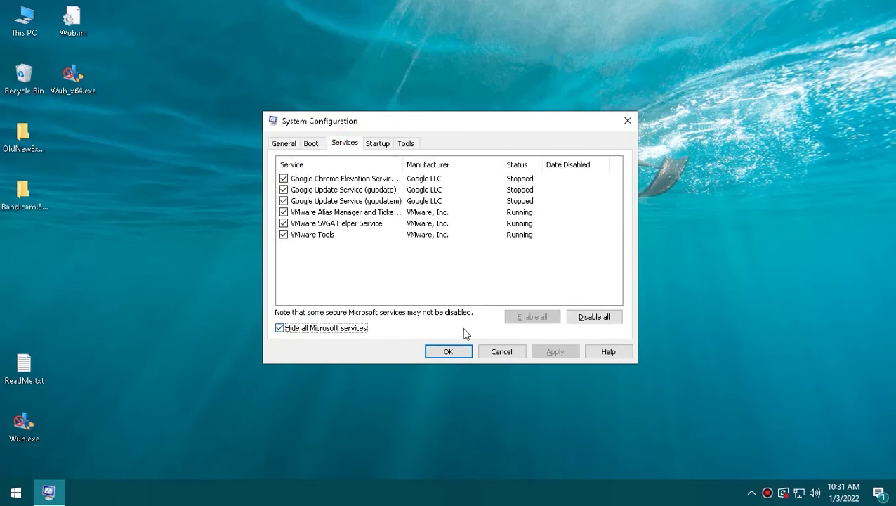
{"action": "left_click", "coordinate": [591, 319]}
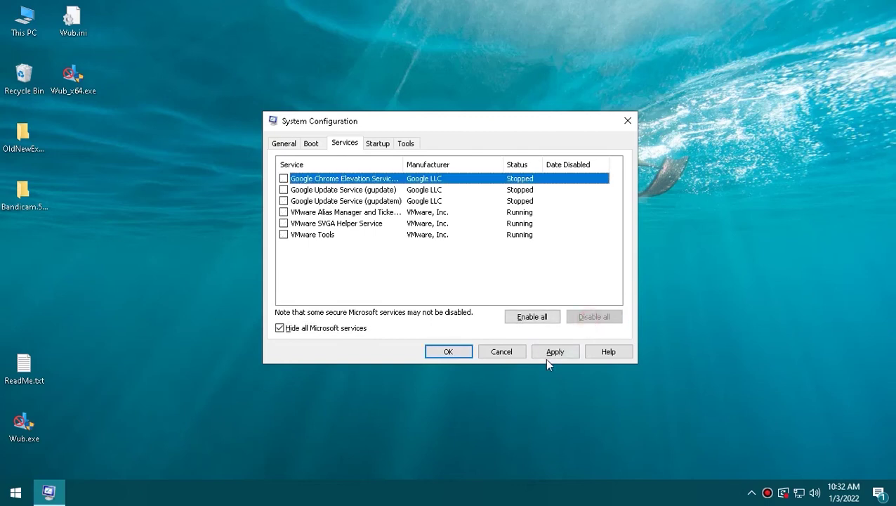
{"action": "left_click", "coordinate": [554, 353]}
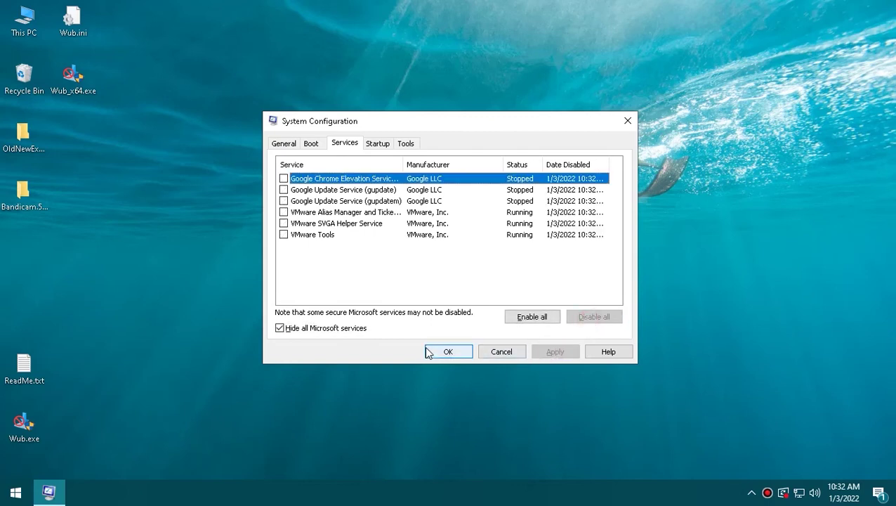
{"action": "left_click", "coordinate": [428, 351]}
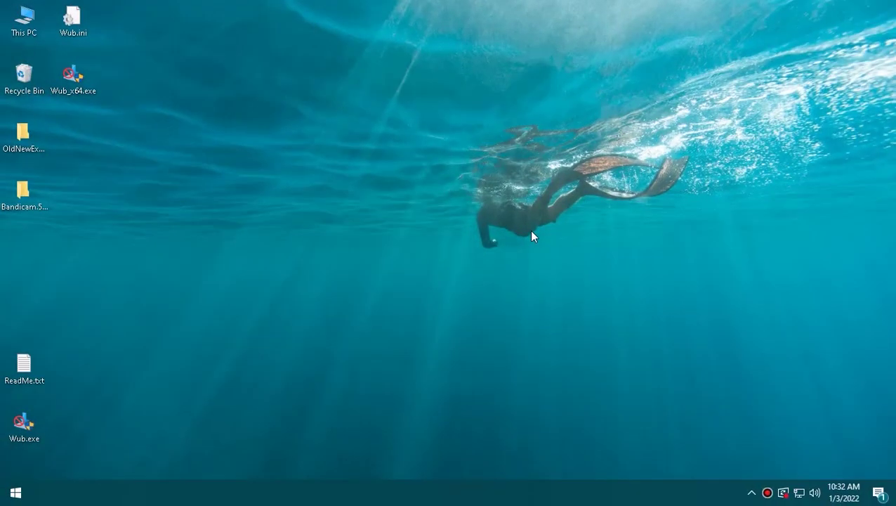
Reopen System Configuration through a Windows search for "sys"
{"action": "key", "text": "super"}
{"action": "type", "text": "sys"}
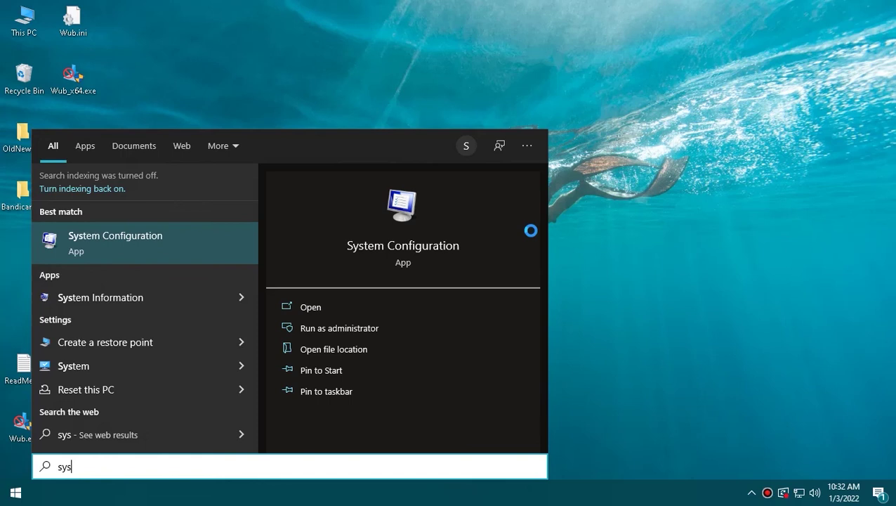
{"action": "key", "text": "Return"}
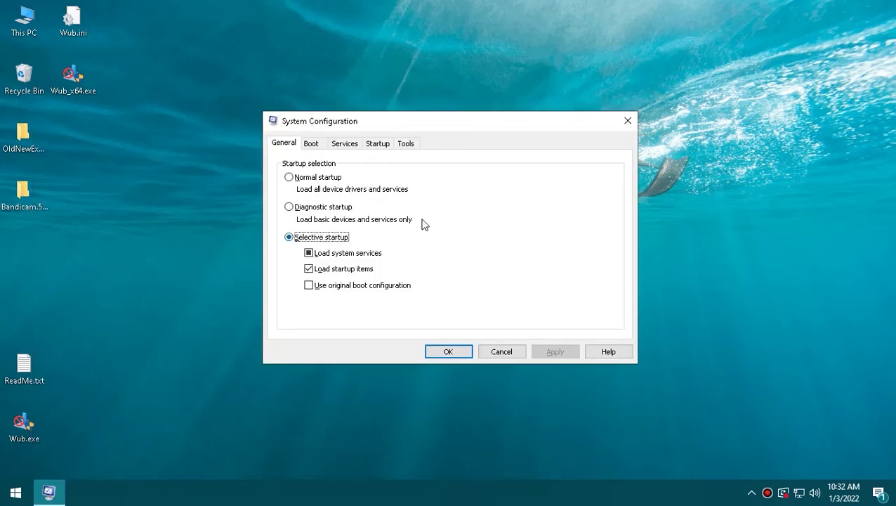
Enable Safe boot with the Minimal option, apply it and dismiss the restart prompt
{"action": "left_click", "coordinate": [313, 144]}
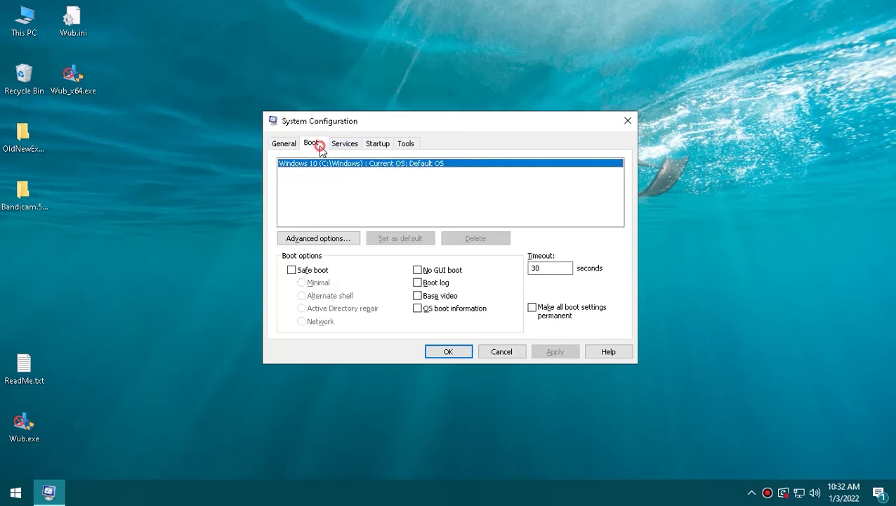
{"action": "left_click", "coordinate": [319, 270]}
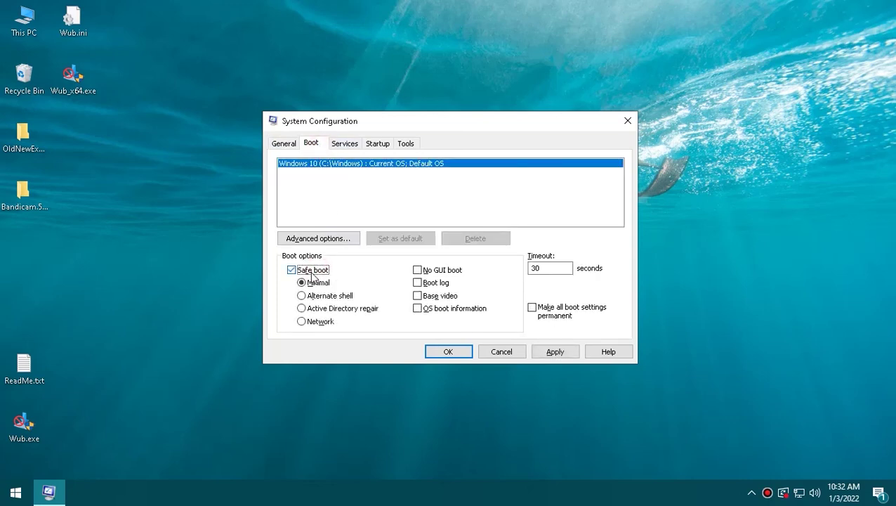
{"action": "left_click", "coordinate": [314, 283]}
{"action": "left_click", "coordinate": [556, 353]}
{"action": "left_click", "coordinate": [453, 355]}
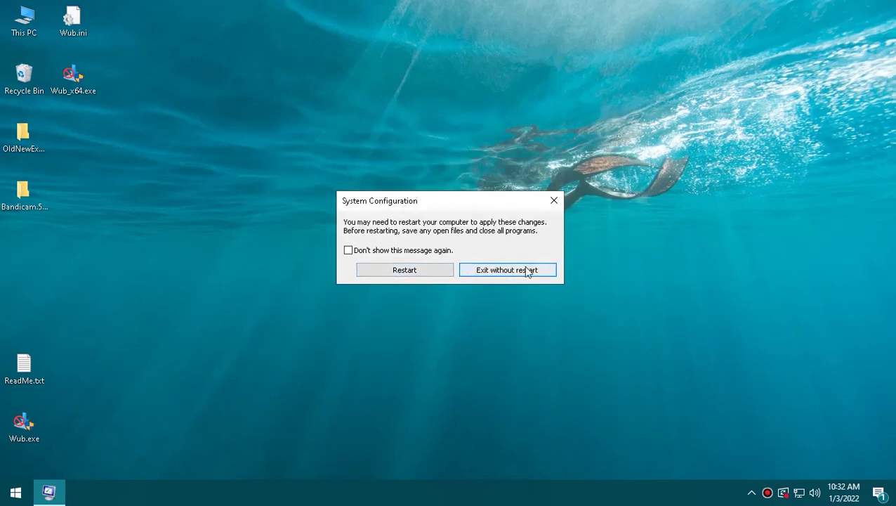
{"action": "left_click", "coordinate": [554, 200]}
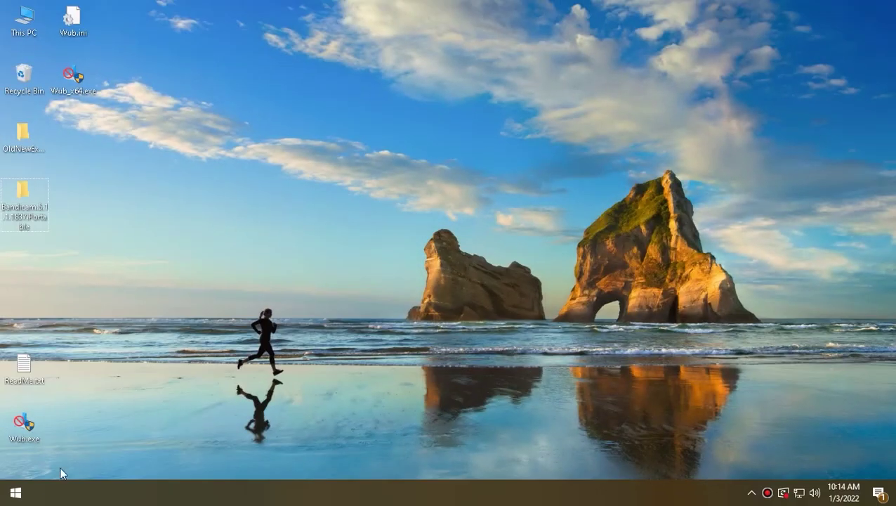
Search Windows for the system restore settings and open System Protection in System Properties
{"action": "left_click", "coordinate": [16, 493]}
{"action": "type", "text": "sys"}
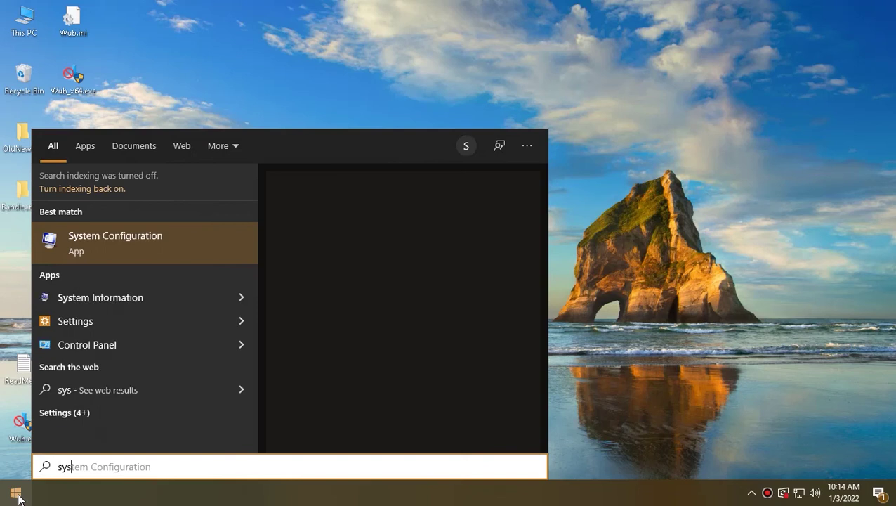
{"action": "type", "text": "tem reotr"}
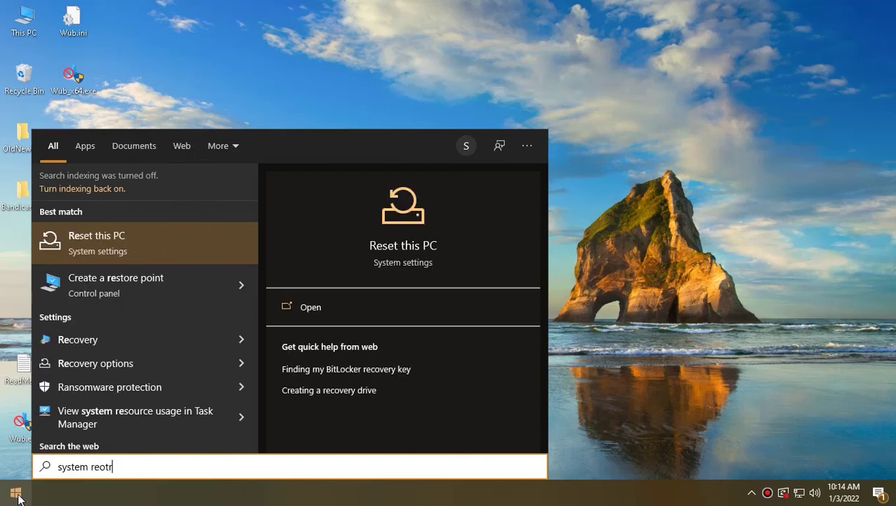
{"action": "type", "text": "e"}
{"action": "key", "text": "BackSpace"}
{"action": "key", "text": "BackSpace"}
{"action": "key", "text": "BackSpace"}
{"action": "key", "text": "BackSpace"}
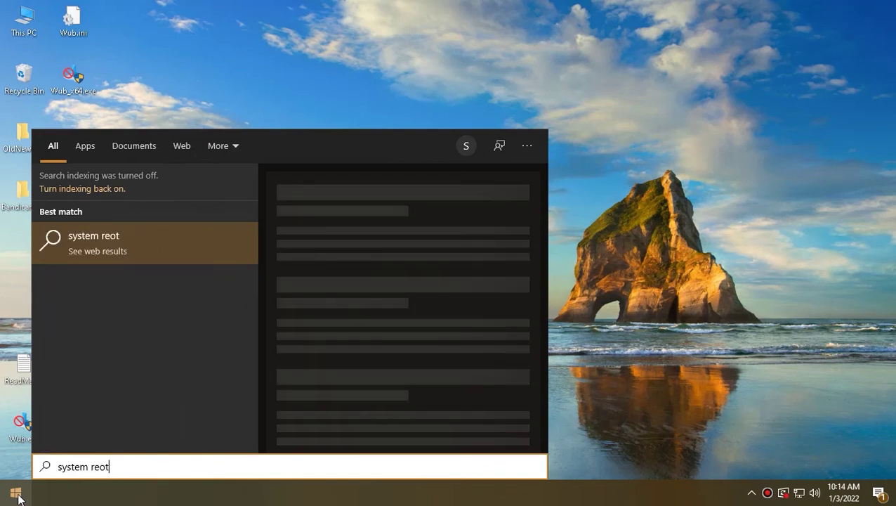
{"action": "key", "text": "Return"}
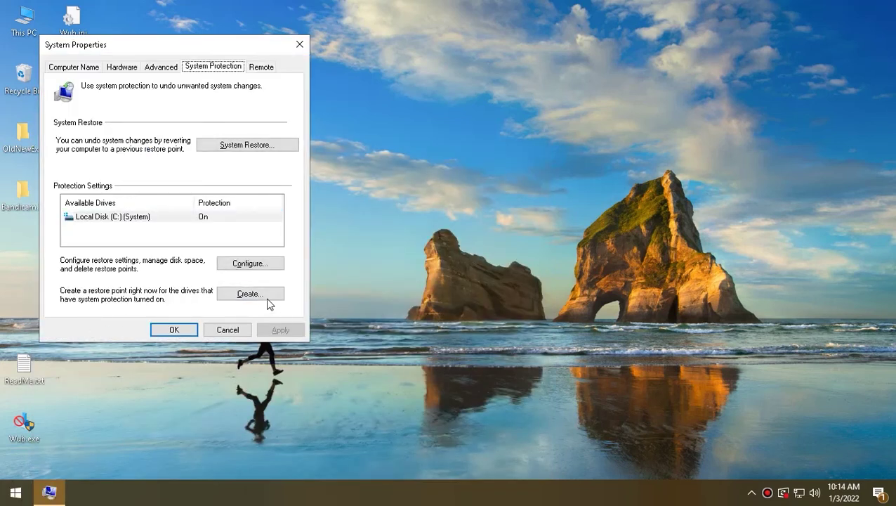
Check the system protection configuration of Local Disk (C:) and leave it without applying changes
{"action": "left_click", "coordinate": [248, 263]}
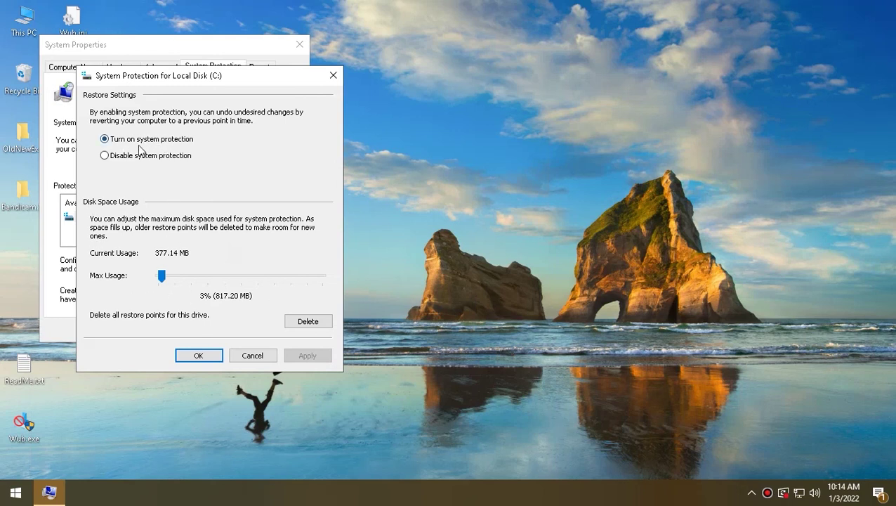
{"action": "left_click", "coordinate": [118, 139]}
{"action": "left_click", "coordinate": [263, 354]}
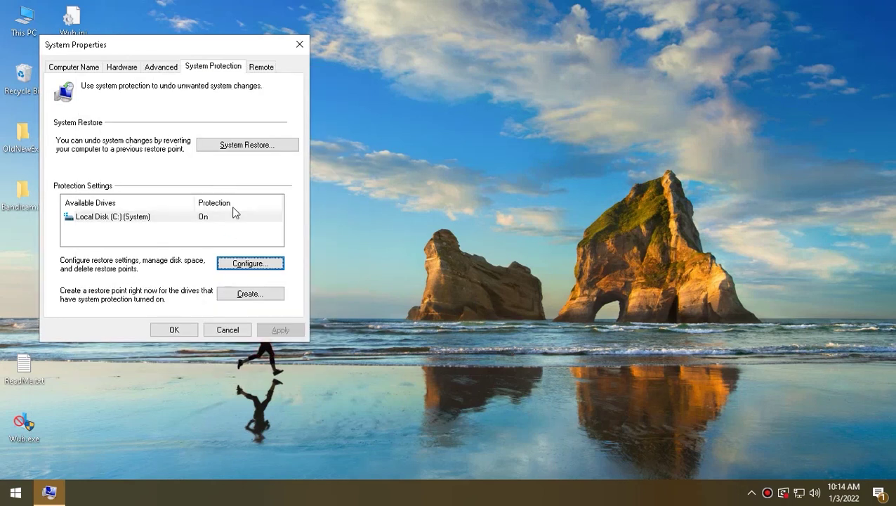
Start a System Restore with the 12/27/2021 8:25:50 PM Automatic Restore Point
{"action": "left_click", "coordinate": [246, 146]}
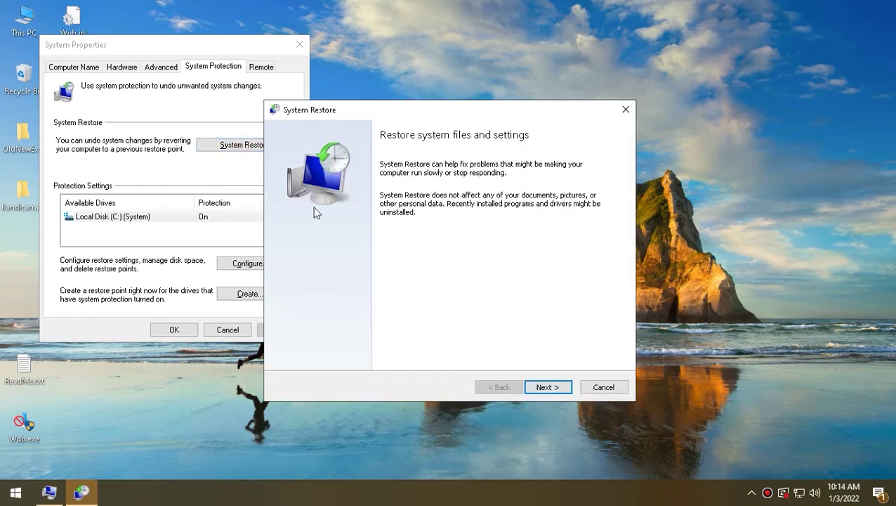
{"action": "left_click", "coordinate": [547, 388]}
{"action": "left_click", "coordinate": [457, 219]}
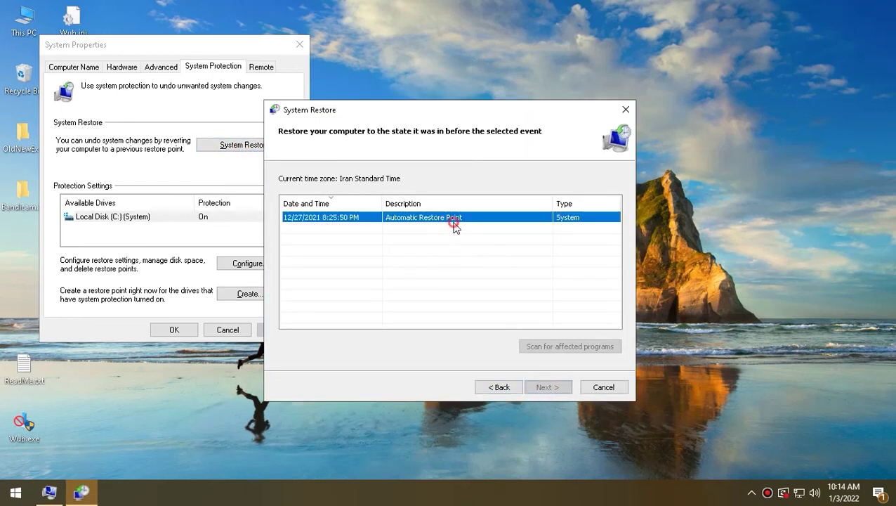
{"action": "left_click", "coordinate": [546, 387]}
{"action": "left_click", "coordinate": [547, 387]}
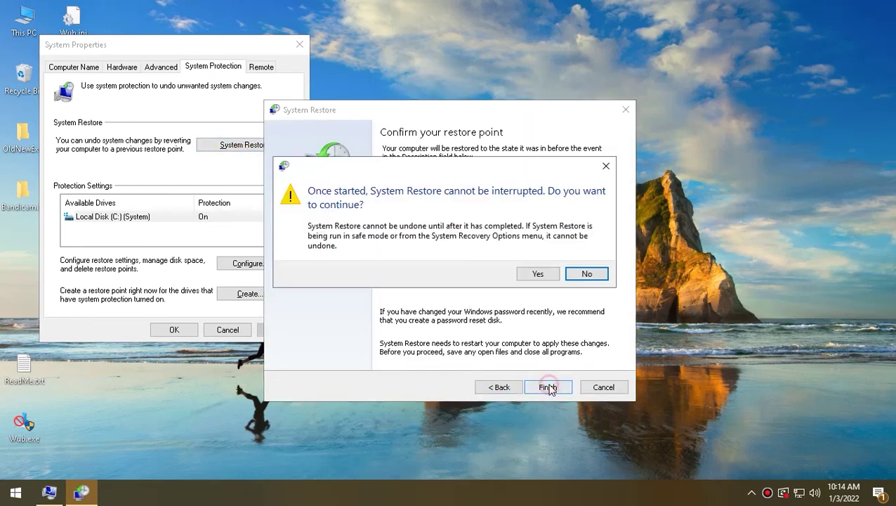